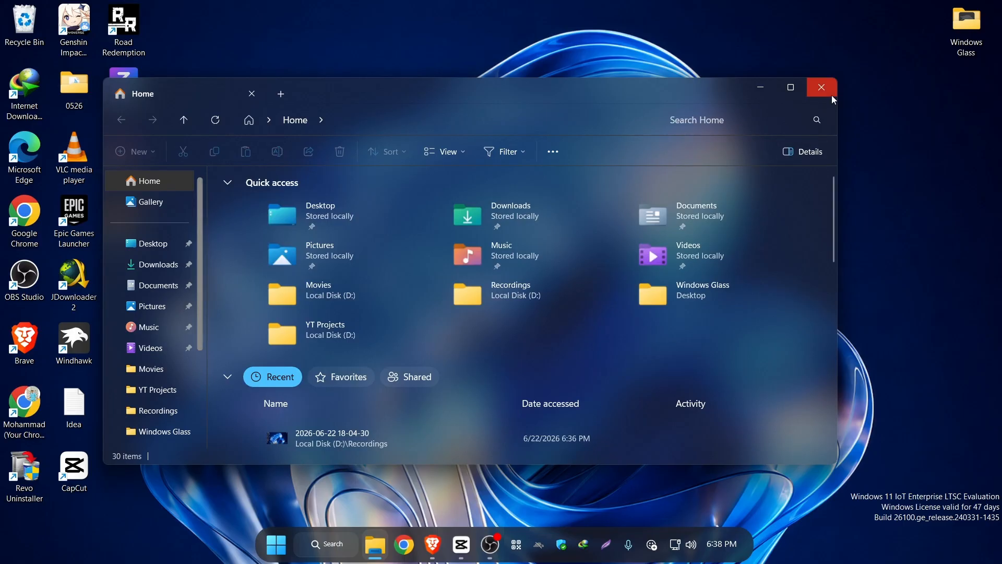
Close File Explorer, switch to Brave, and download the Windhawk installer from windhawk.net as windhawk_setup (1).
click(830, 92)
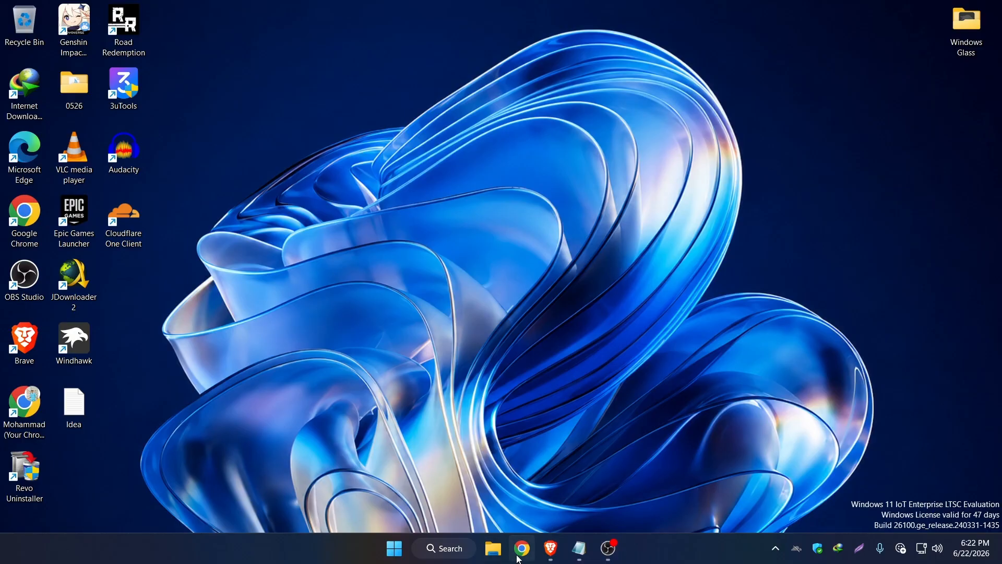
click(551, 548)
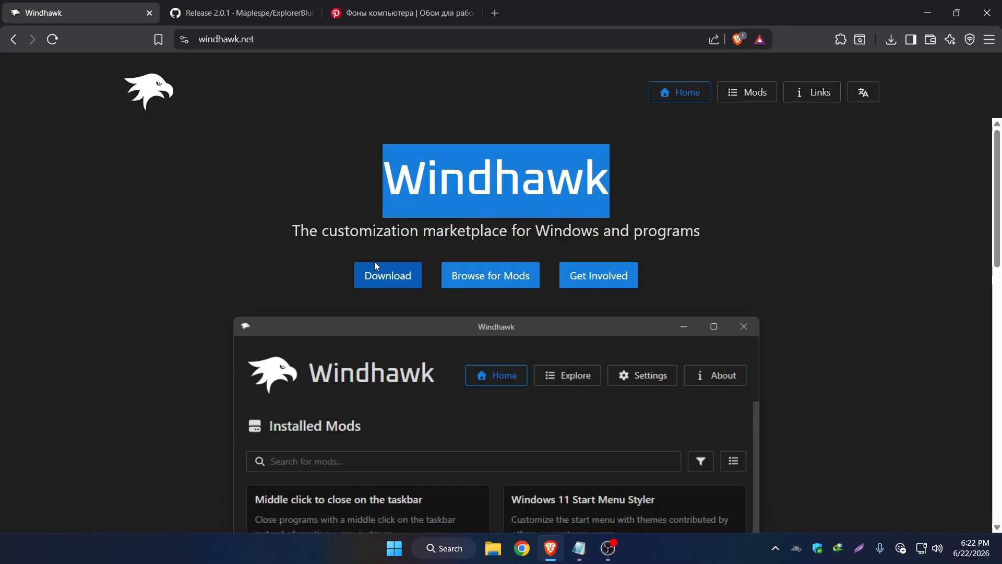
click(380, 277)
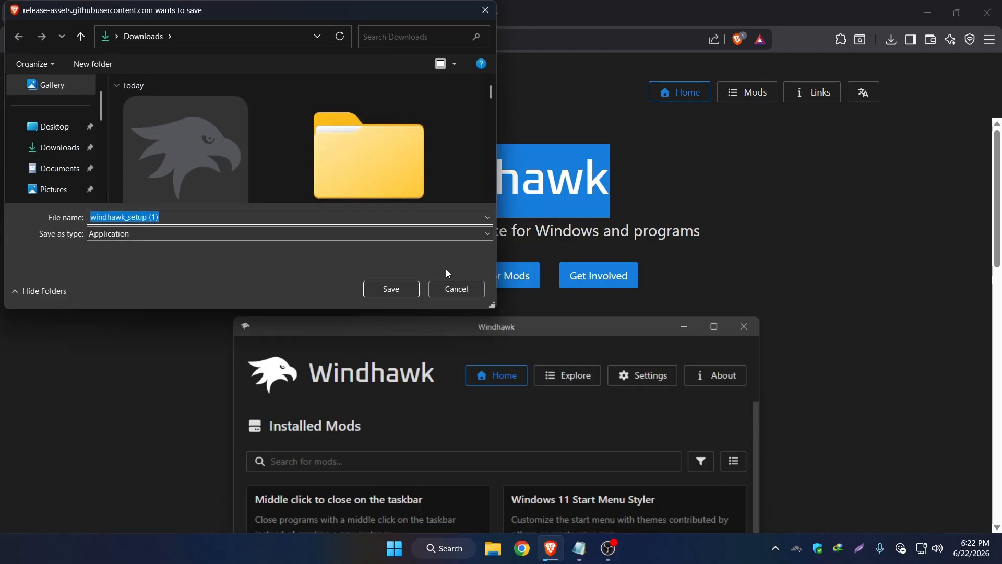
click(389, 289)
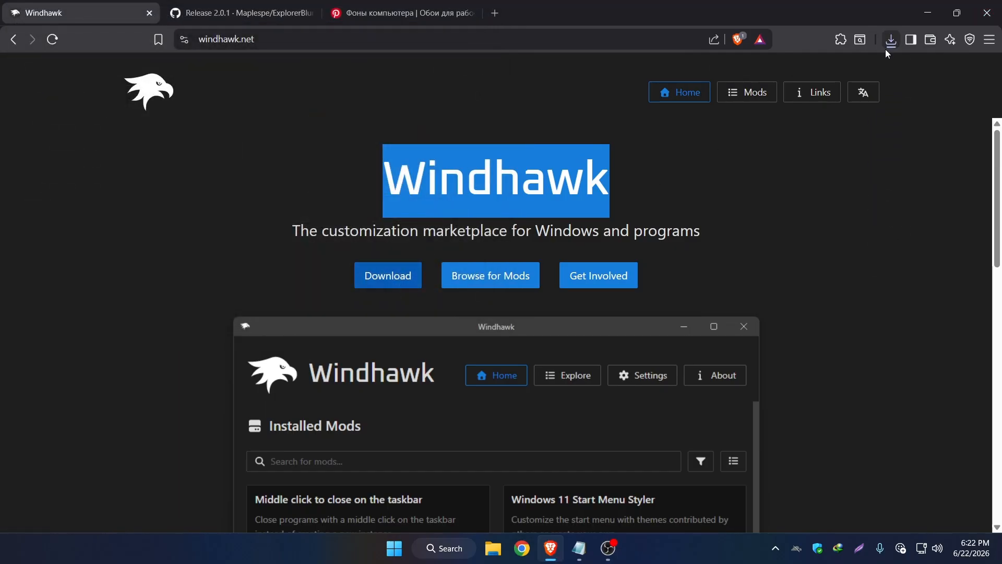
Run the downloaded Windhawk installer and allow it to make changes to the computer.
click(891, 40)
click(795, 94)
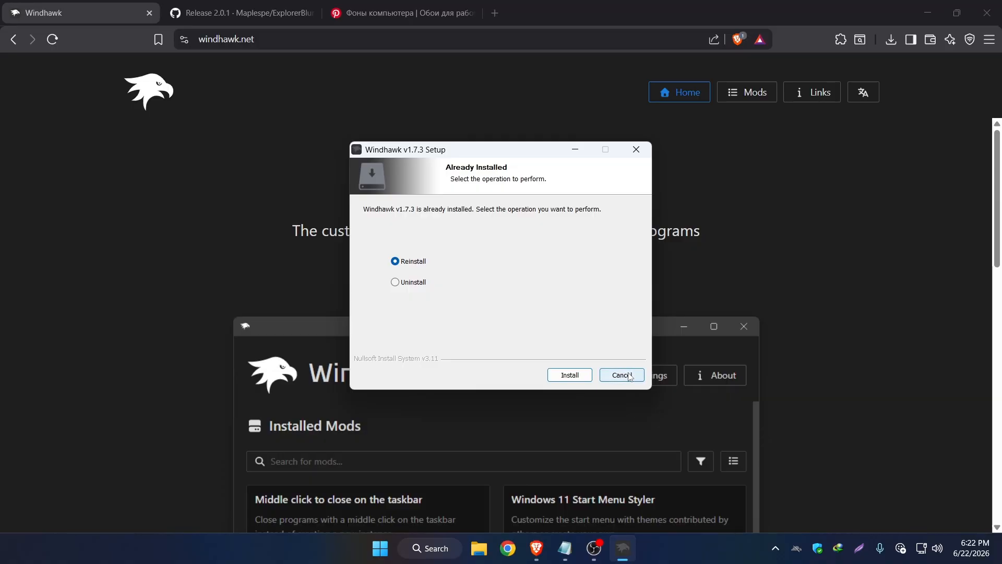
click(629, 375)
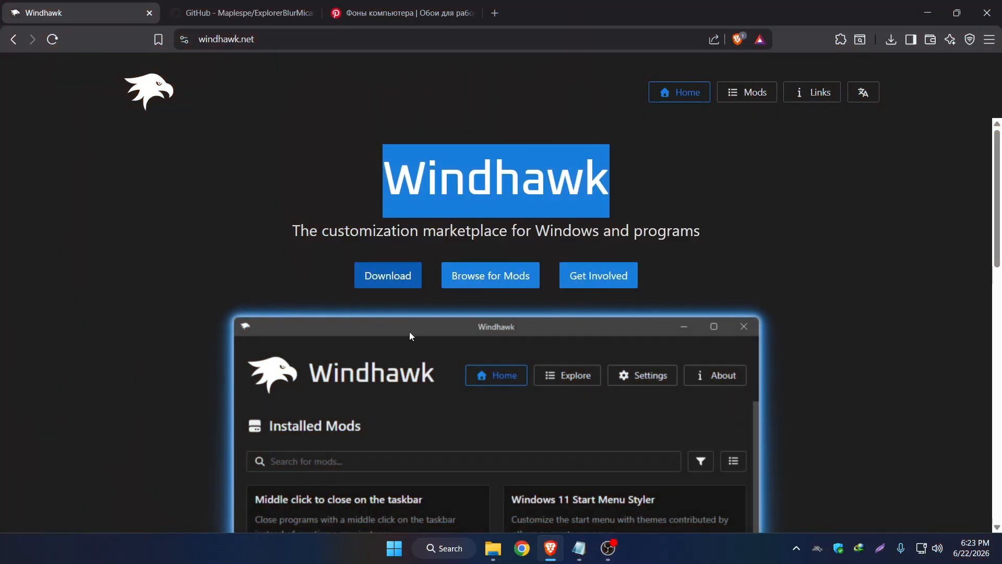
Open File Explorer, examine the look of its Home page, and minimize the window.
key(super+e)
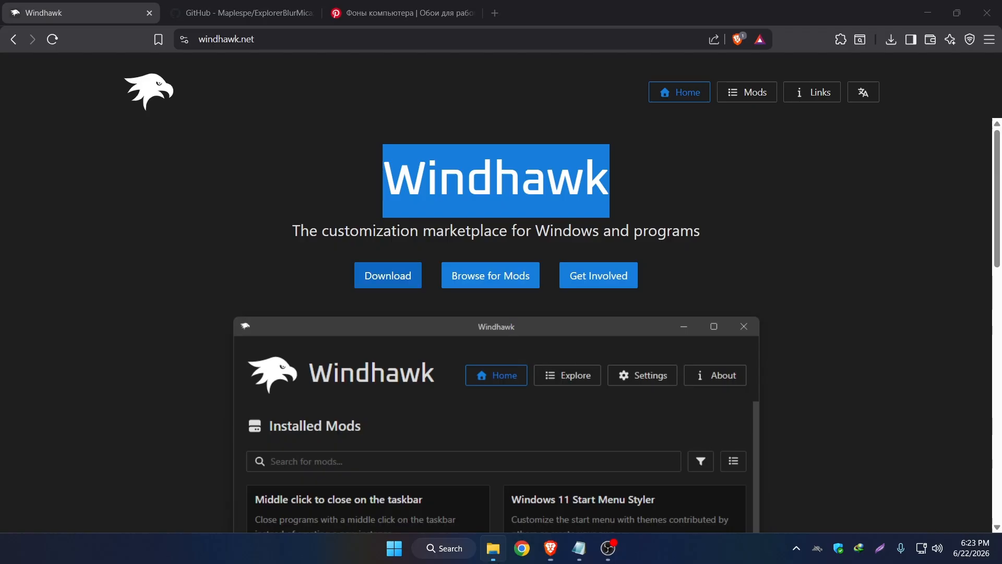
scroll(511, 287, down, 6)
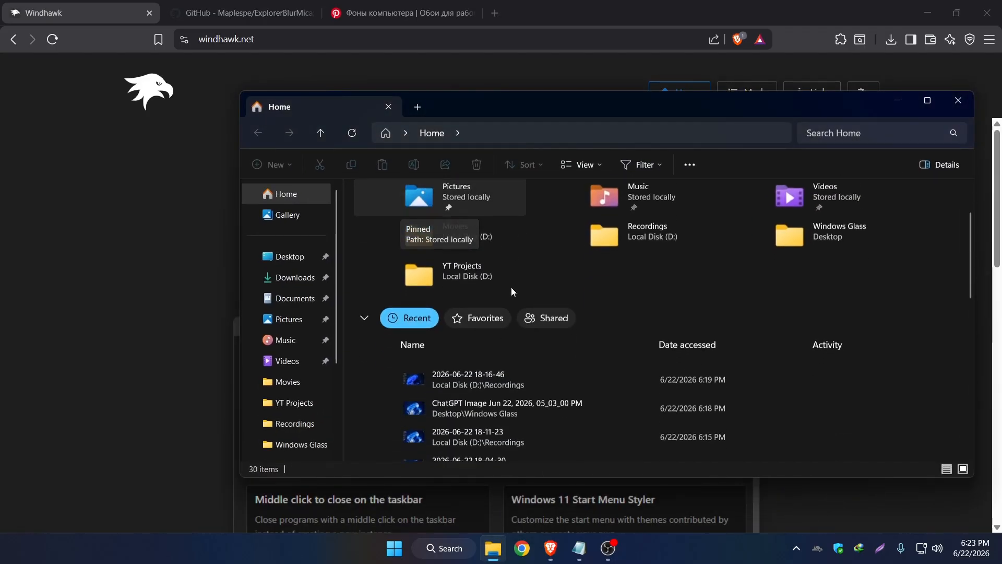
scroll(512, 293, down, 3)
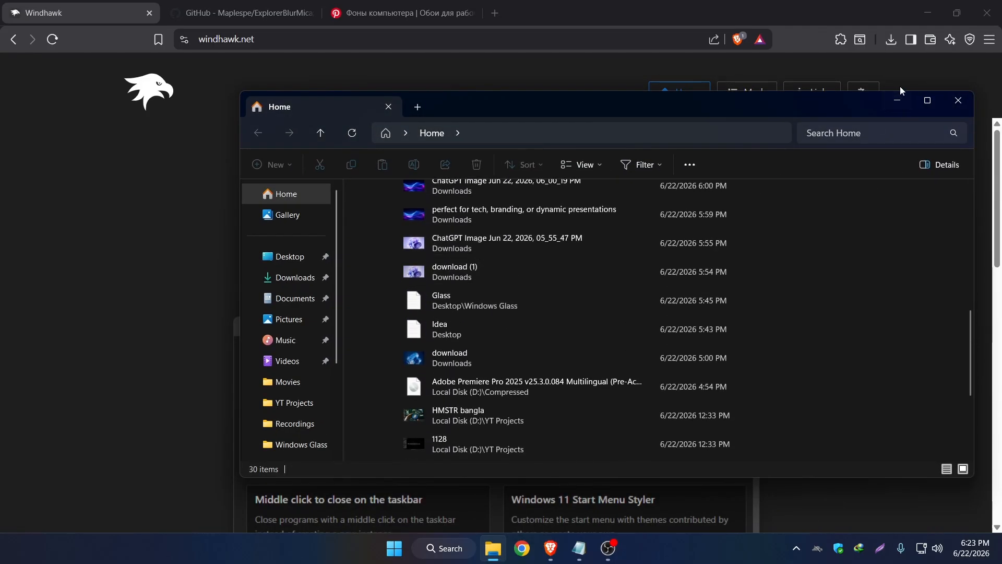
click(897, 99)
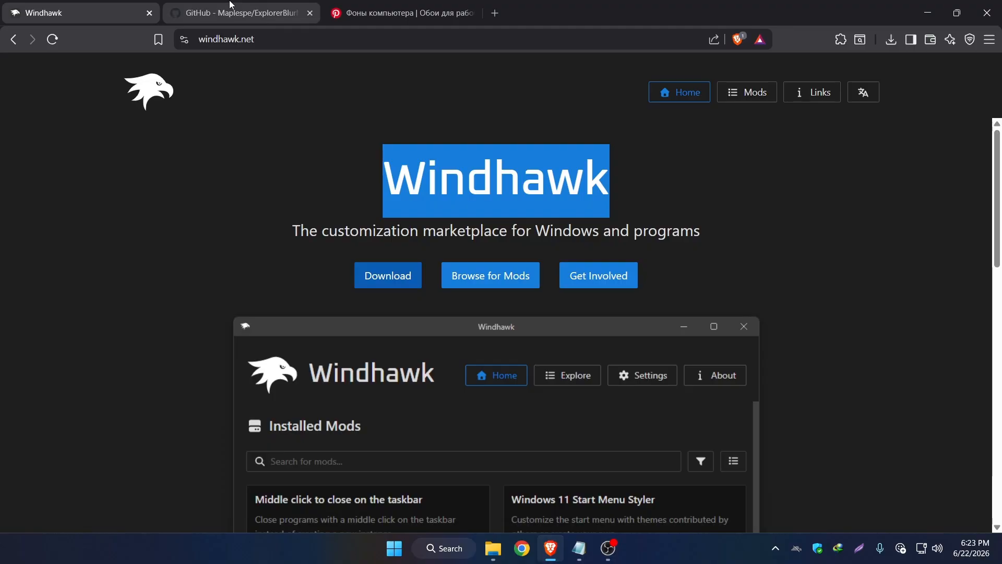
Download Release_x64.zip from the latest 2.0.1 release of the Maplespe/ExplorerBlurMica repository on GitHub.
click(232, 10)
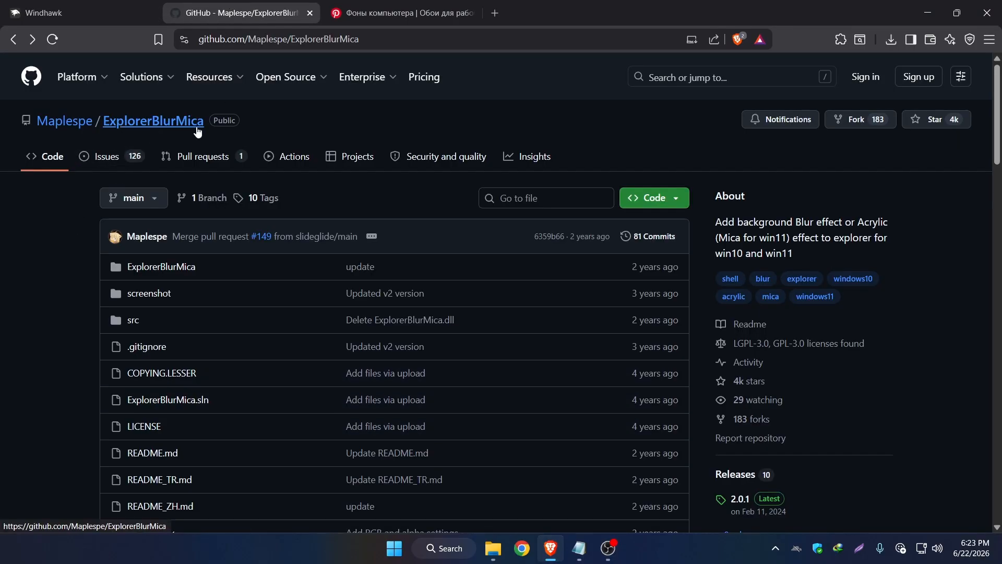
scroll(266, 193, down, 1)
scroll(273, 201, down, 2)
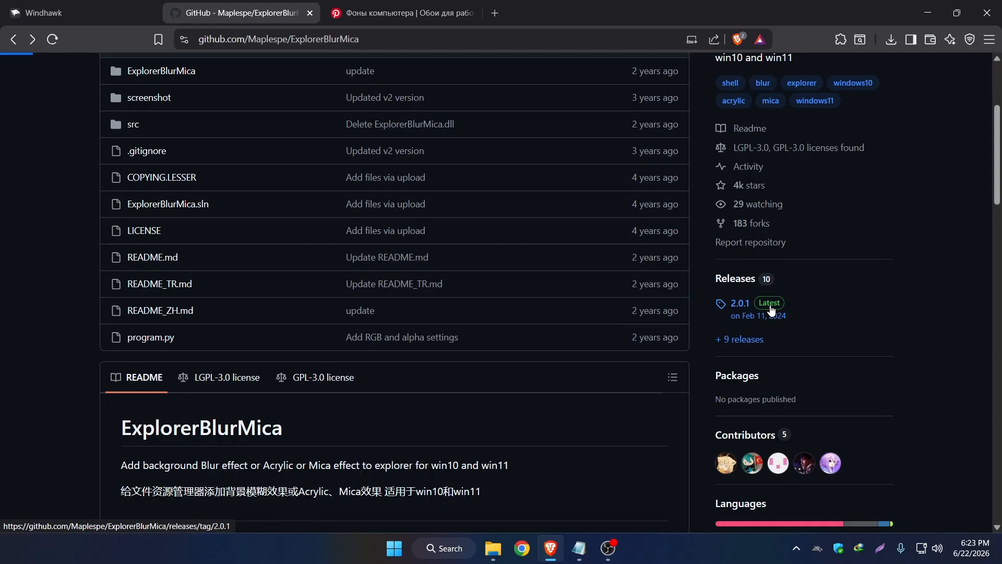
scroll(463, 338, down, 5)
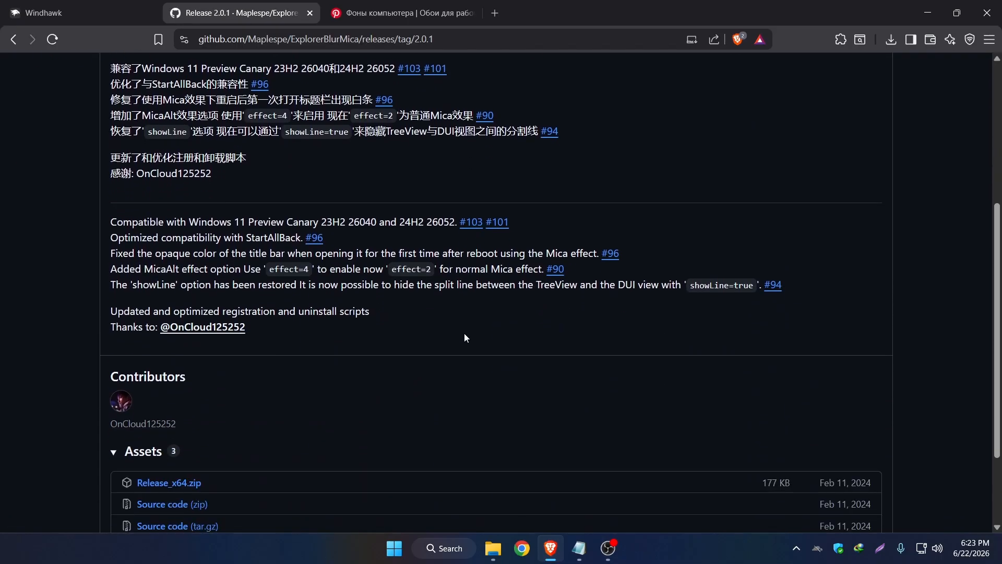
scroll(465, 338, down, 2)
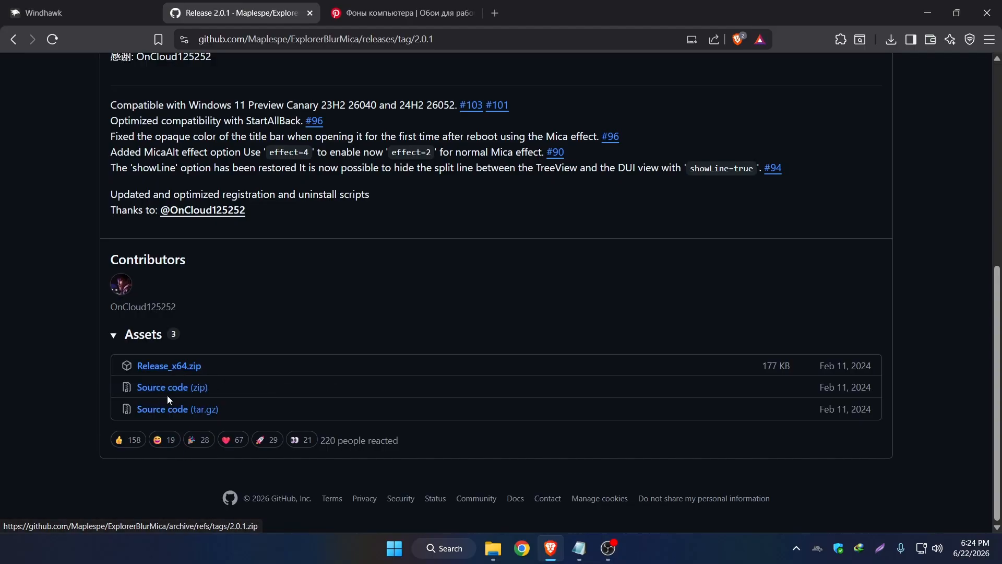
click(181, 368)
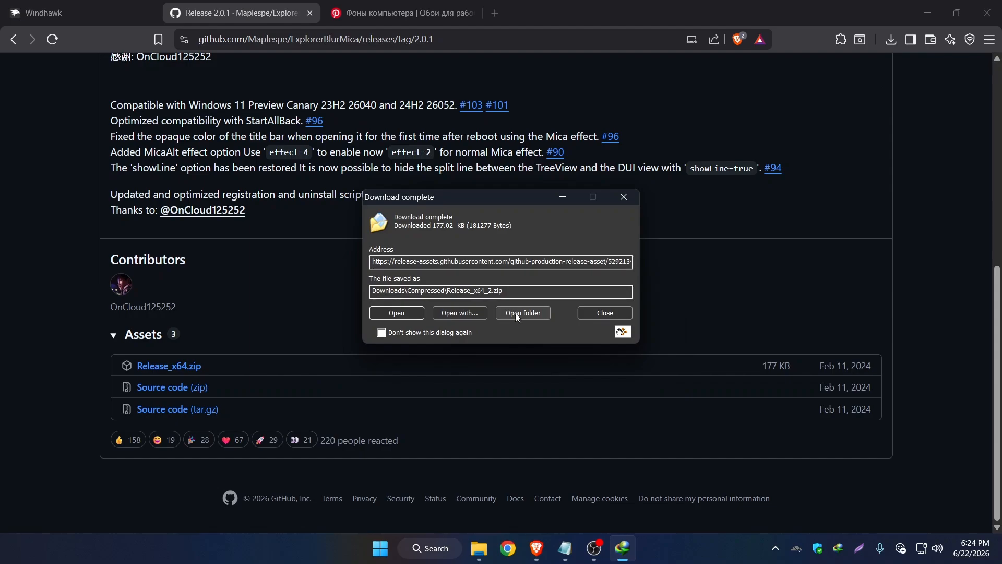
Extract the downloaded Release_x64_2 archive in the Compressed folder and open the Release folder inside it.
click(515, 314)
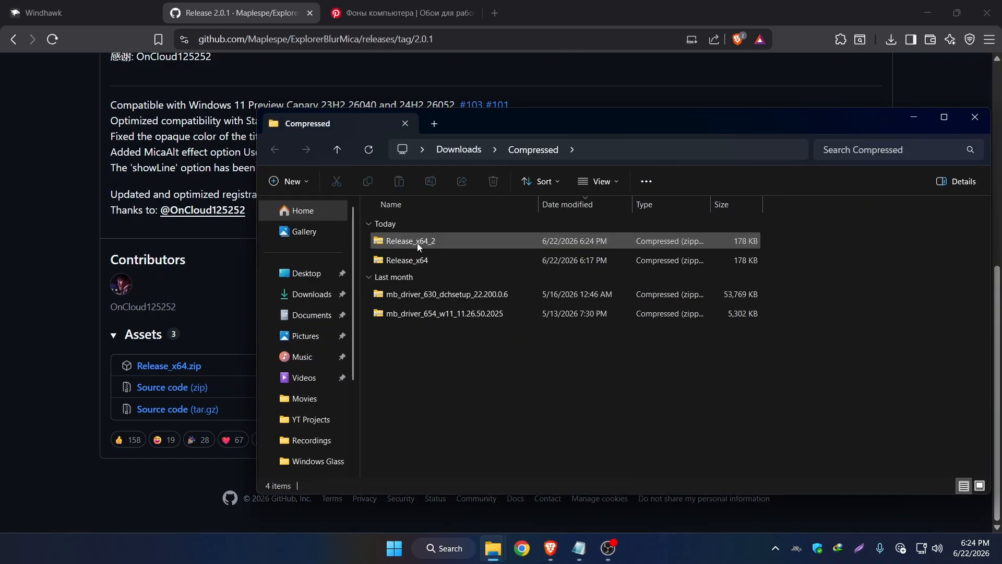
right_click(390, 240)
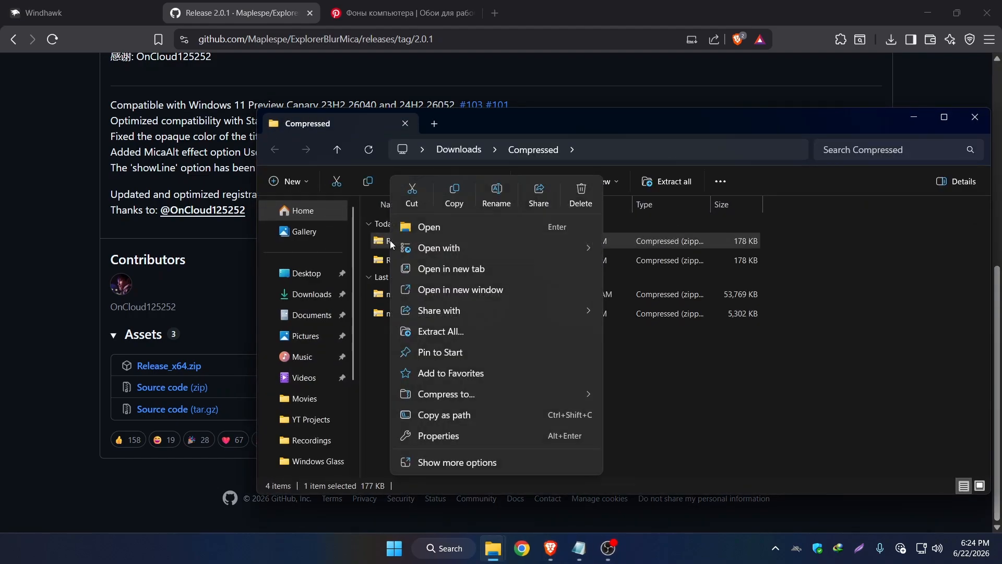
click(446, 332)
key(Return)
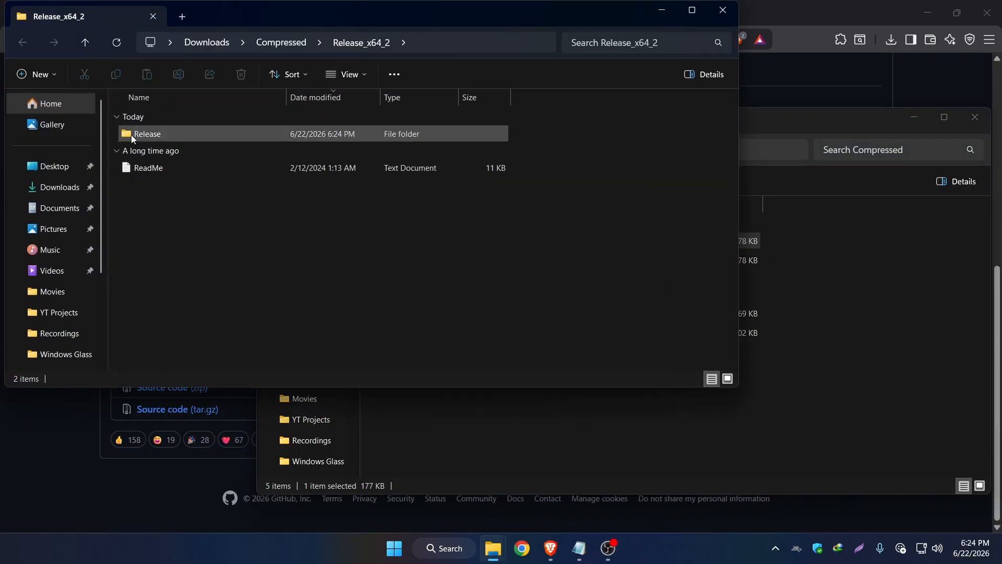
click(151, 137)
double_click(151, 136)
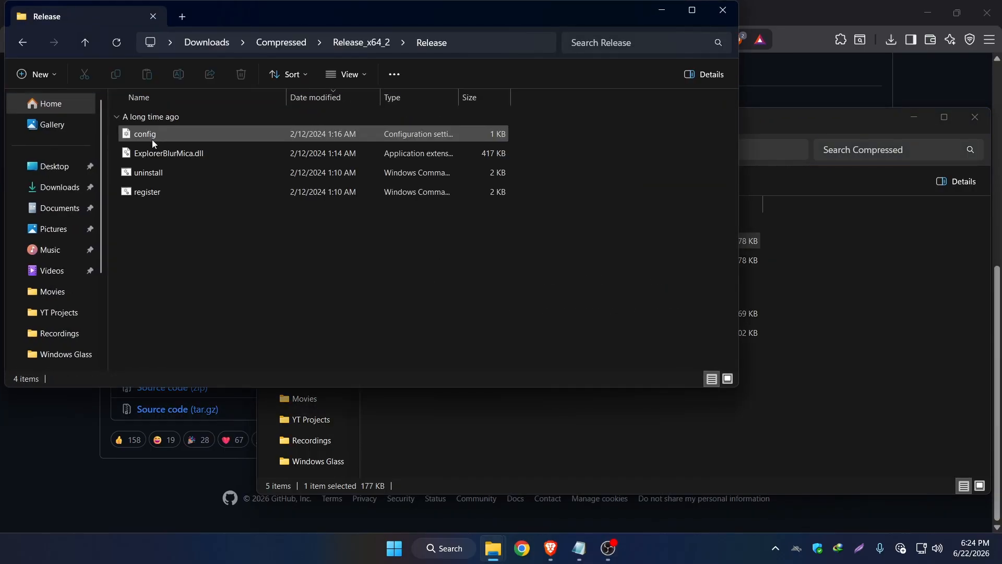
Run the register script from the extracted Release folder and grant it administrator permission.
drag(232, 4, 406, 59)
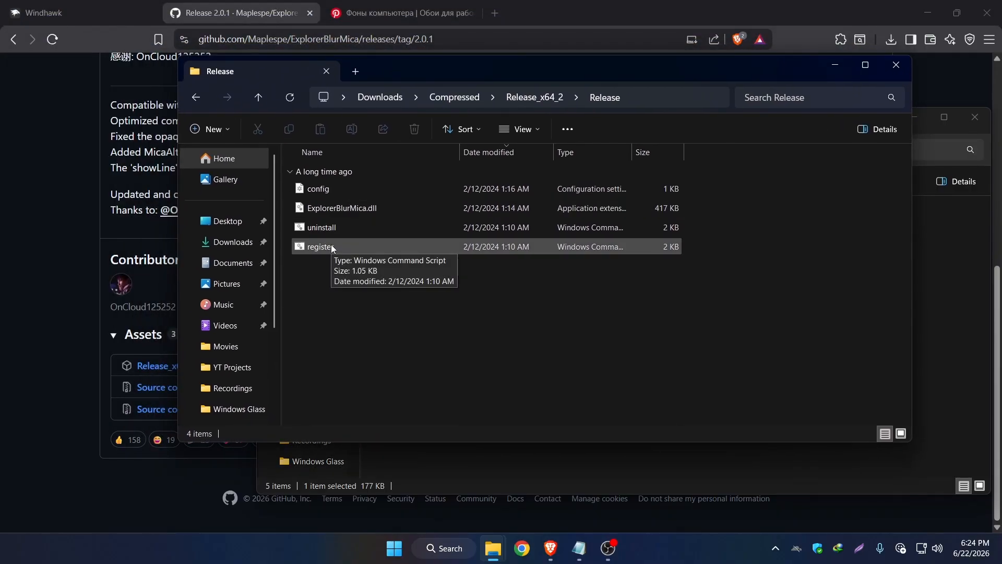
double_click(332, 247)
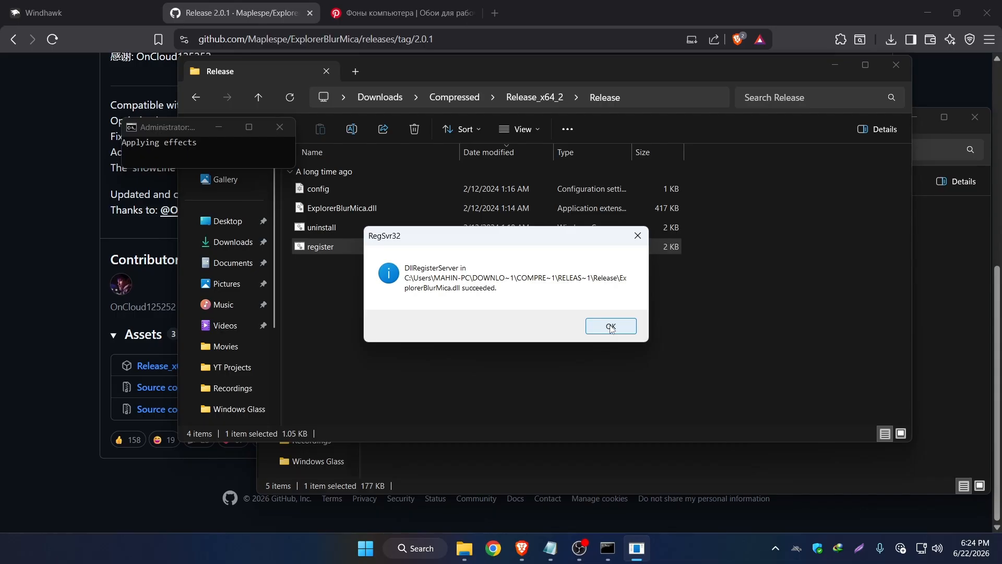
click(610, 324)
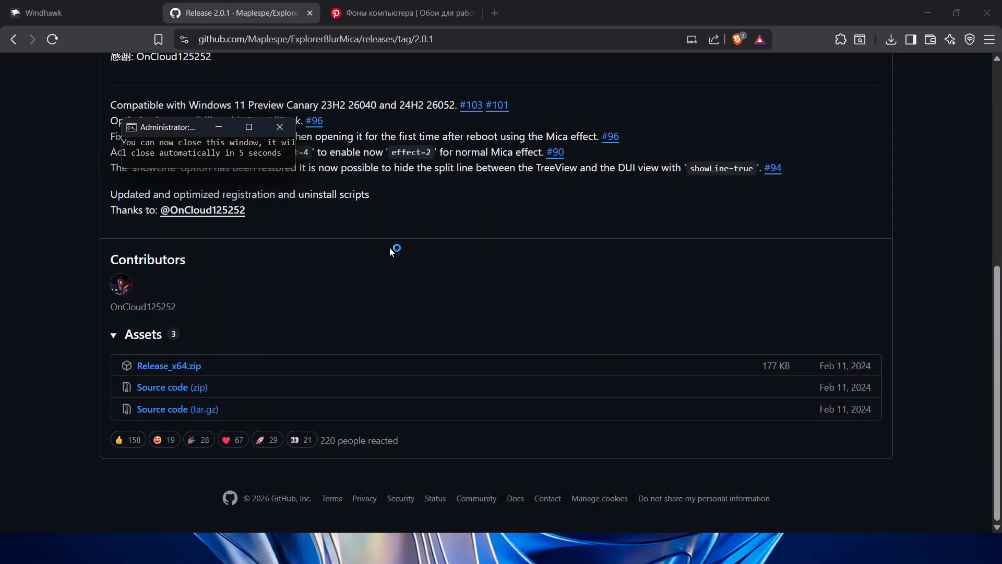
Open File Explorer, examine the window effect on Home and This PC, and minimize the window.
click(480, 547)
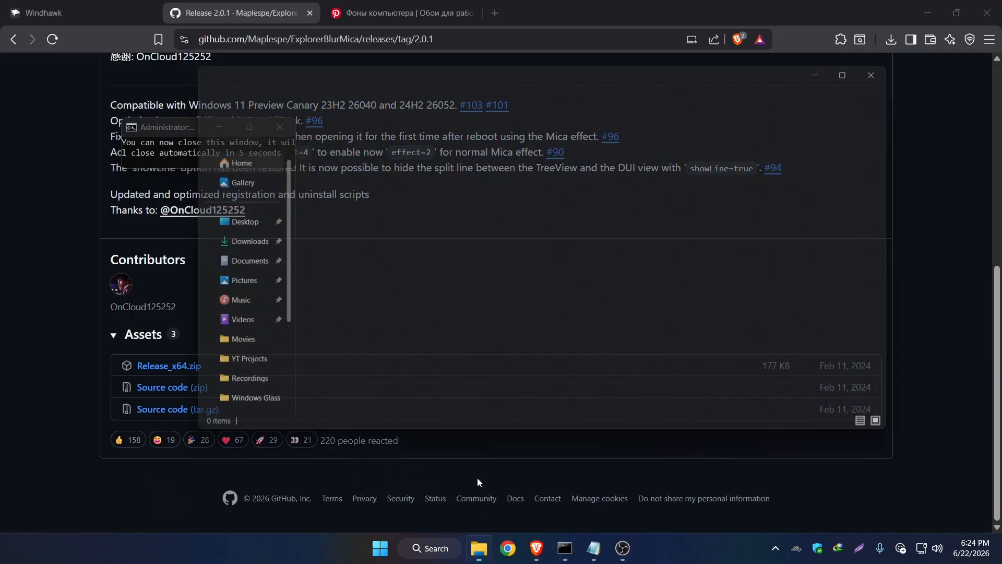
scroll(313, 303, down, 2)
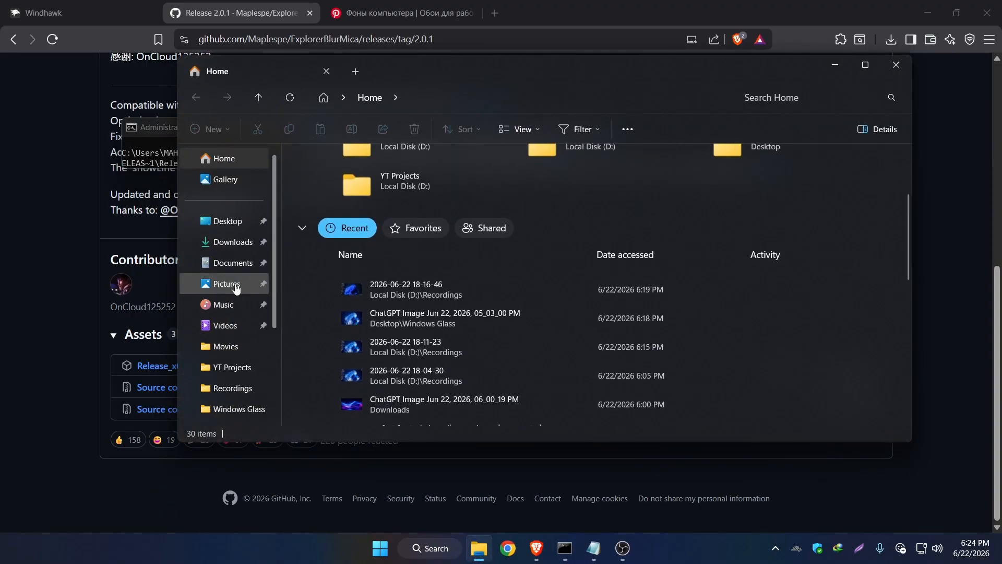
scroll(236, 288, down, 3)
click(234, 321)
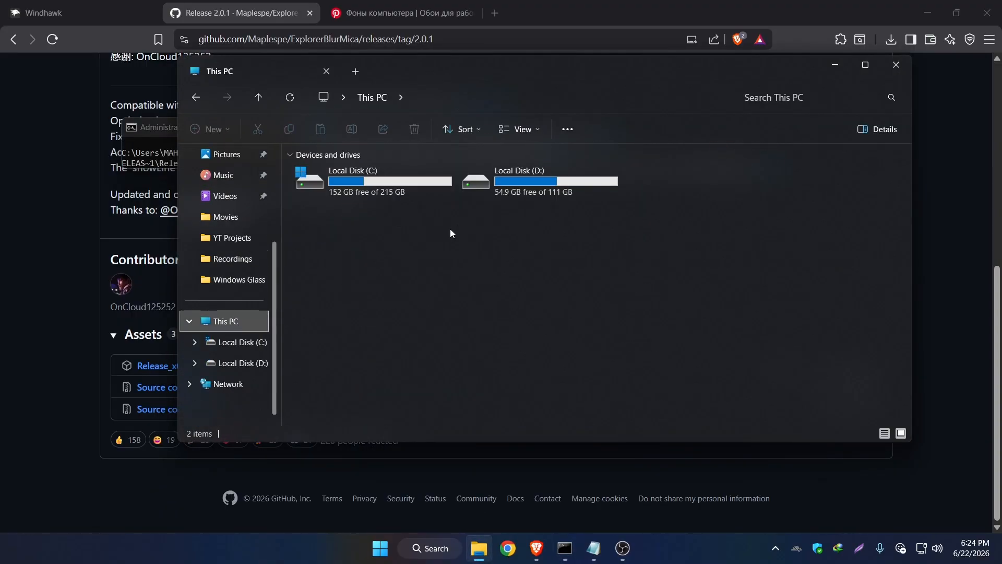
click(834, 65)
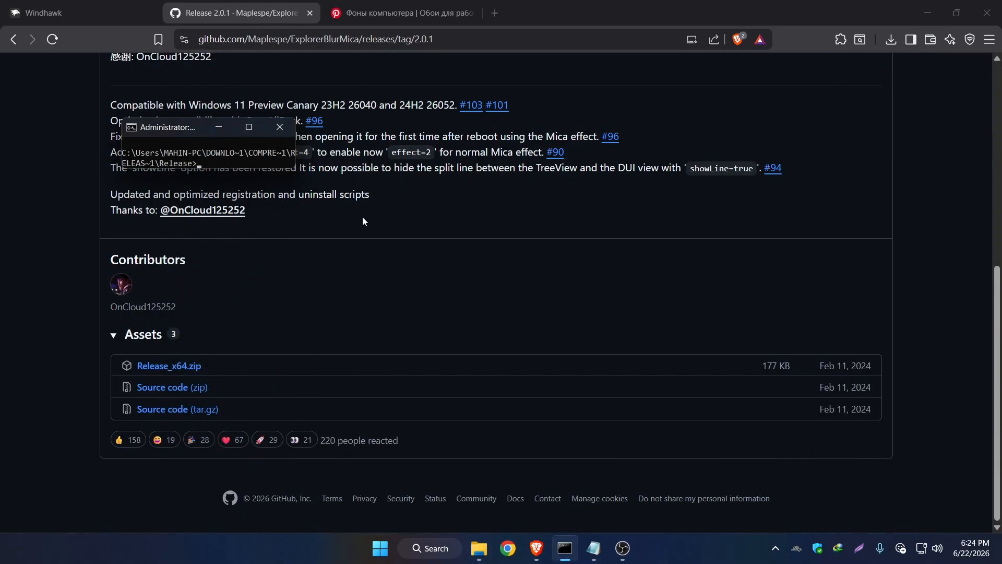
Look over the Windows 12 Wallpaper pin and its related wallpapers on Pinterest.
click(375, 3)
scroll(265, 332, down, 6)
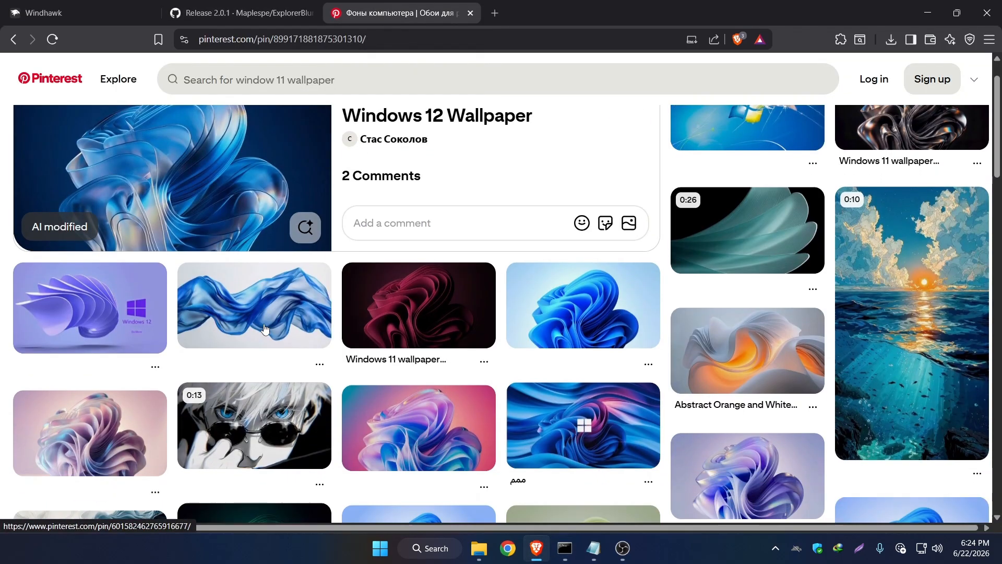
scroll(265, 332, up, 6)
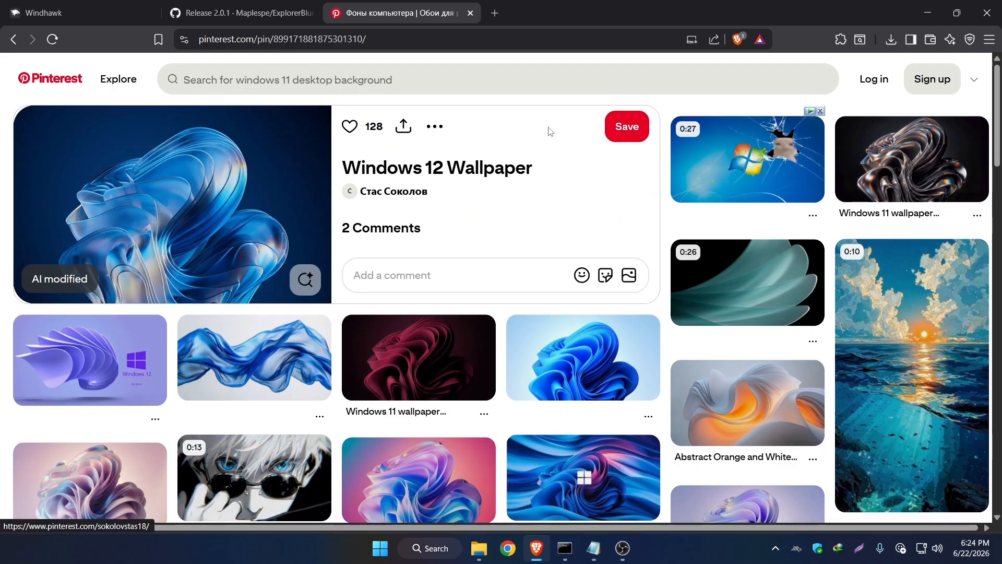
Minimize the browser, close the leftover Command Prompt window, and open Windhawk from the desktop.
click(925, 5)
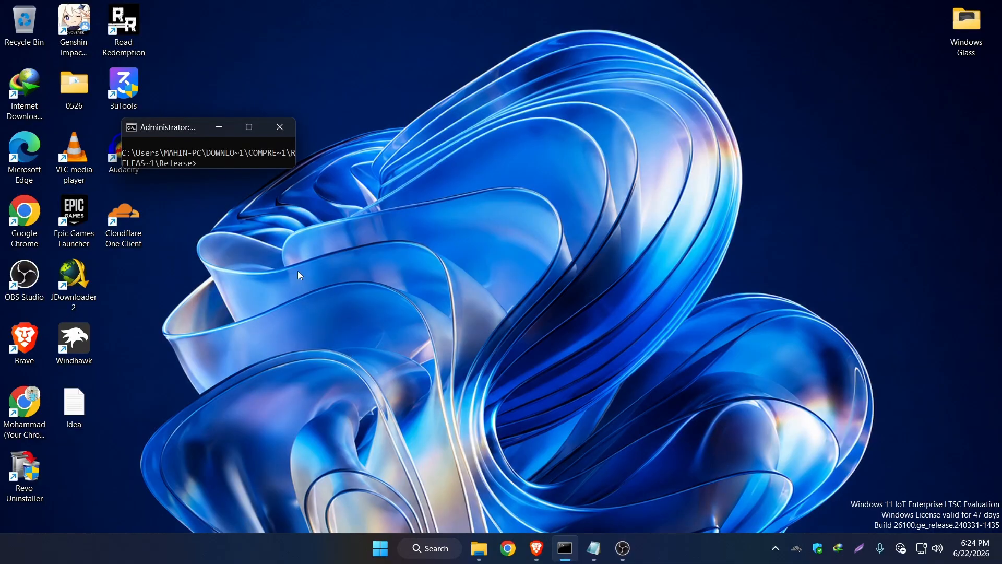
click(279, 127)
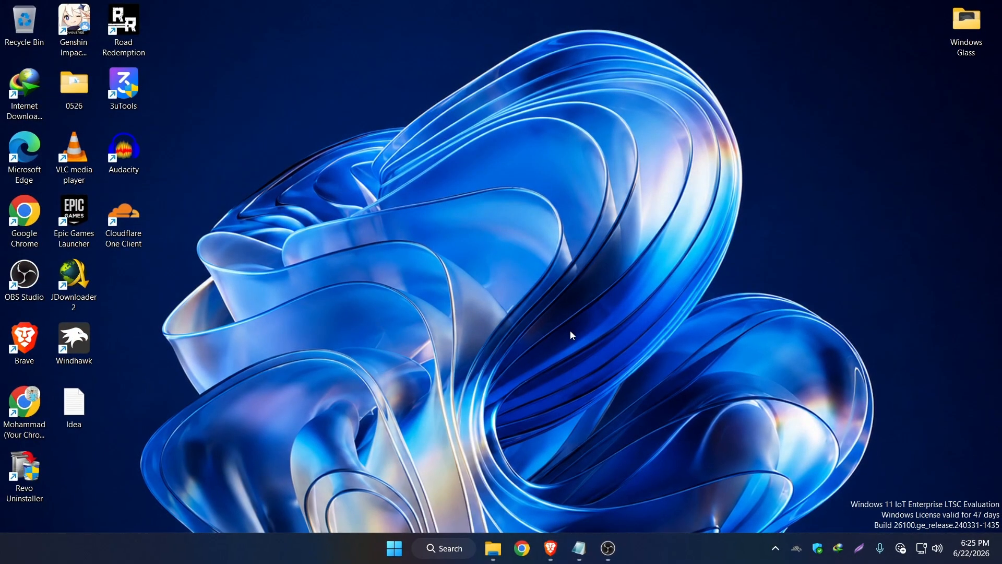
double_click(77, 352)
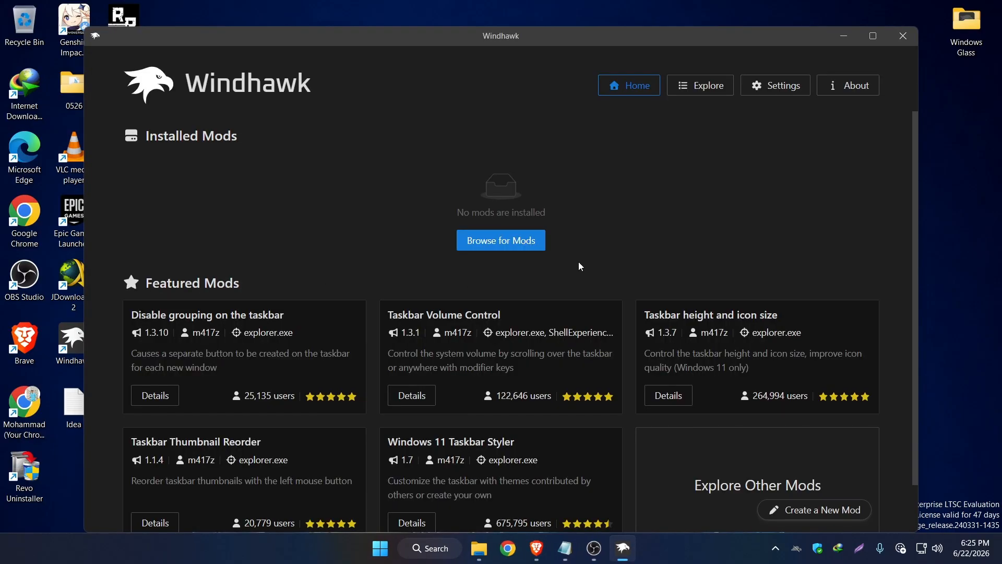
Install the Windows 11 Taskbar Styler mod, accepting the risk, and open the mod's settings.
click(492, 245)
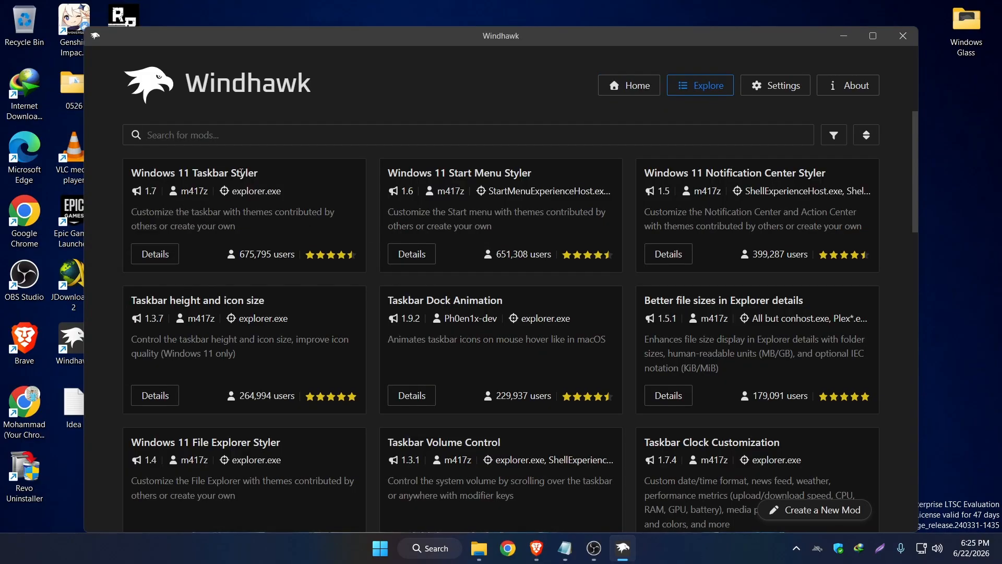
click(156, 254)
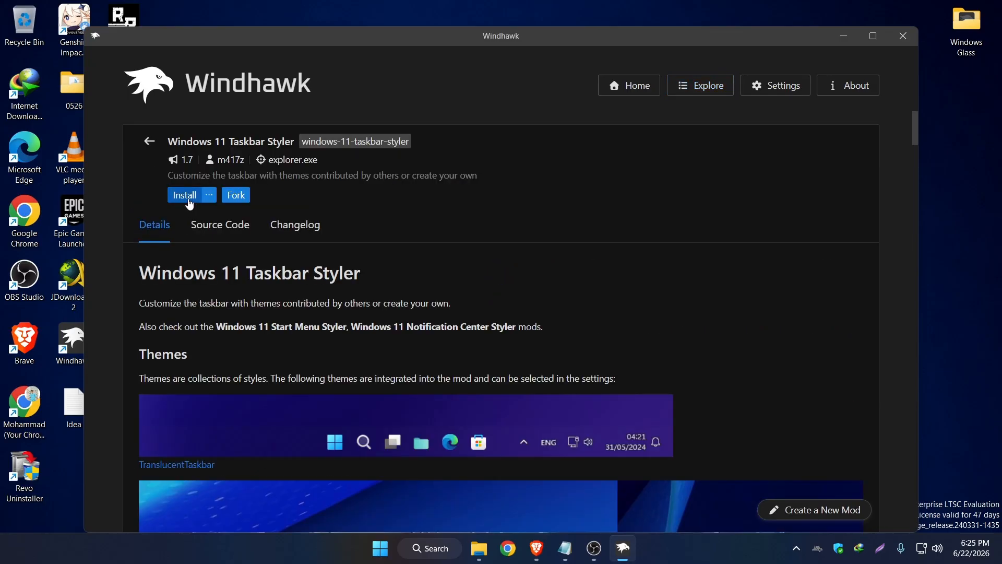
click(185, 196)
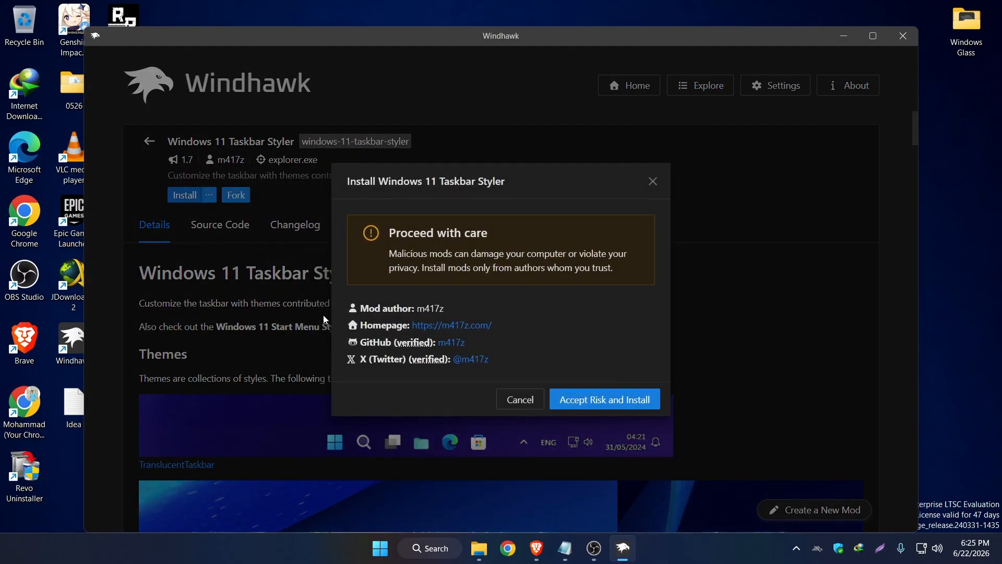
click(598, 403)
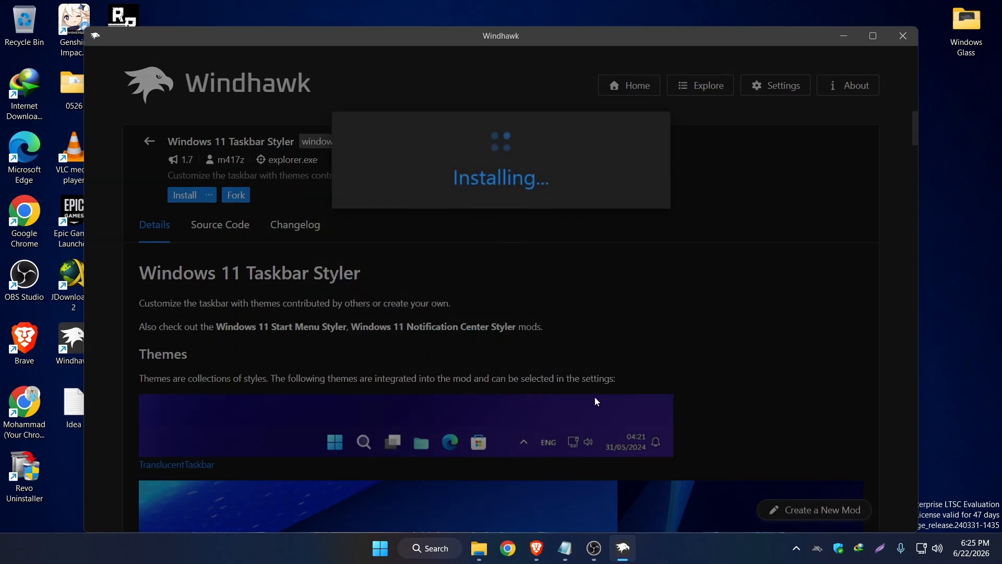
click(227, 275)
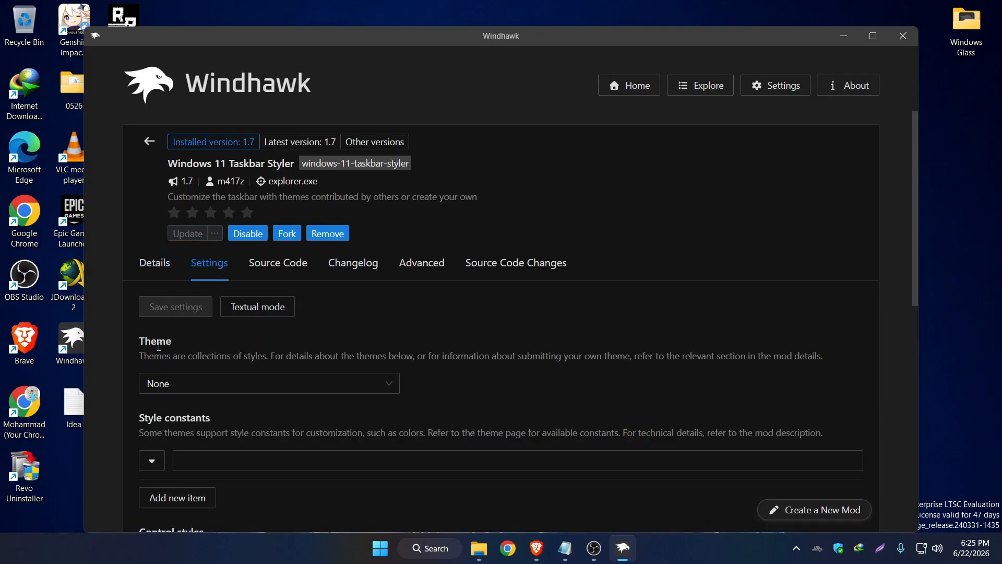
Set the Windows 11 Taskbar Styler theme to WindowGlass and save the settings.
click(207, 381)
scroll(223, 312, down, 2)
scroll(223, 311, down, 7)
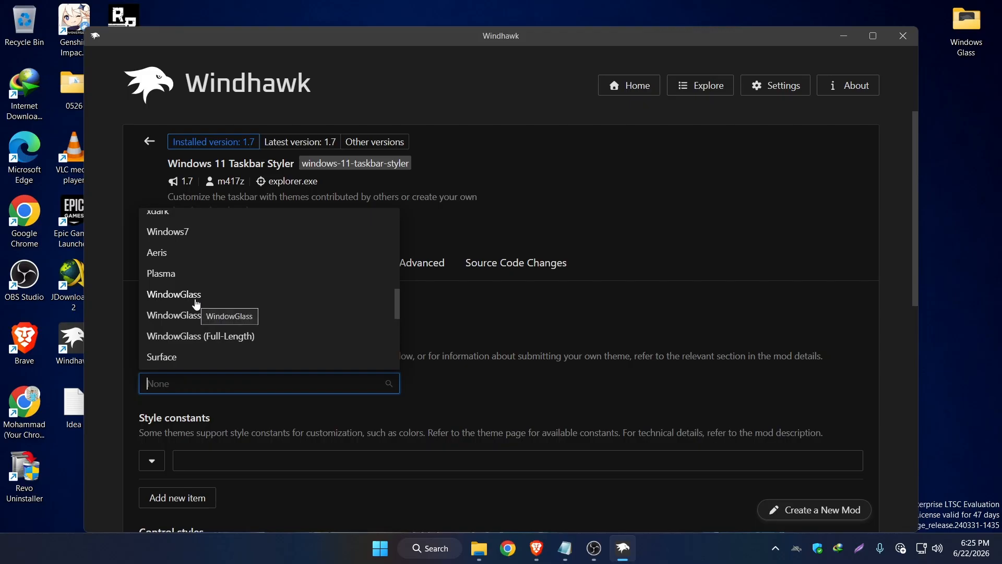
click(199, 296)
click(202, 313)
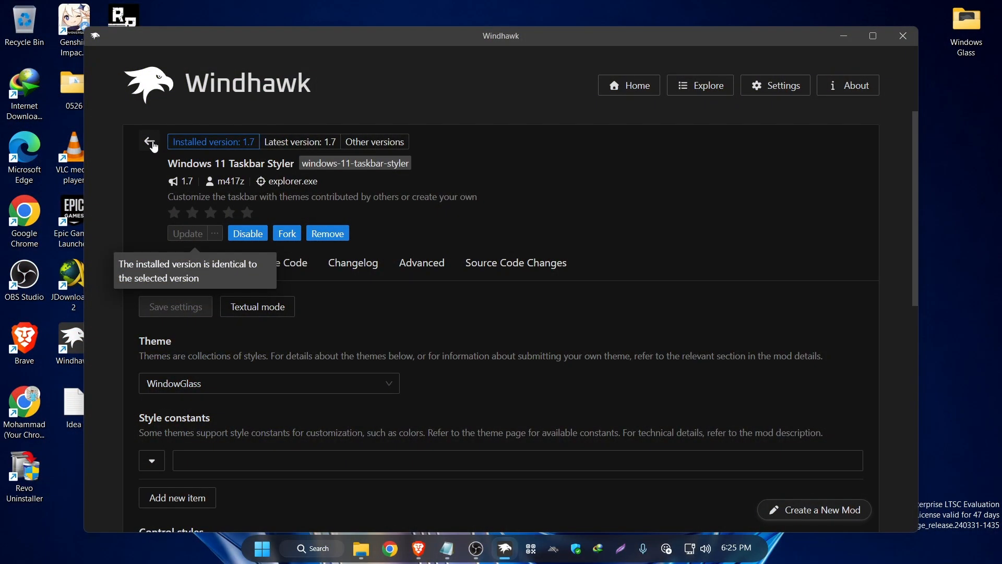
Go back to the mod list and install the Taskbar height and icon size mod, accepting the risk.
click(151, 143)
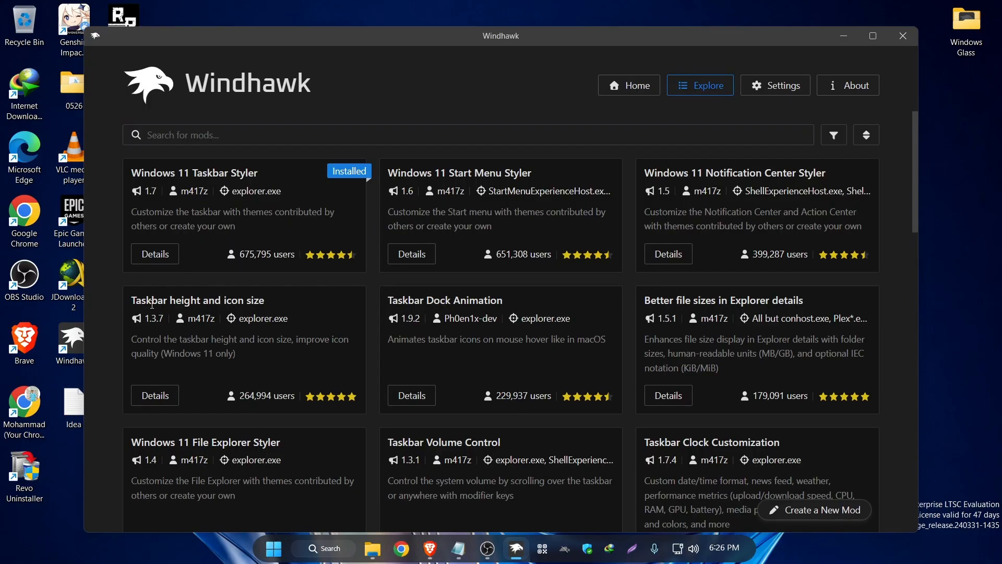
drag(131, 302, 265, 301)
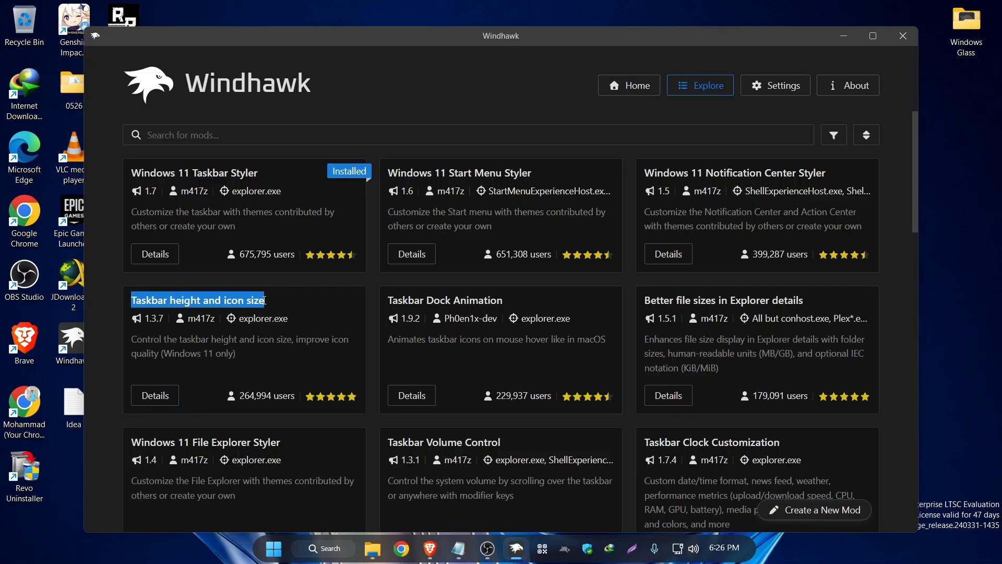
click(159, 400)
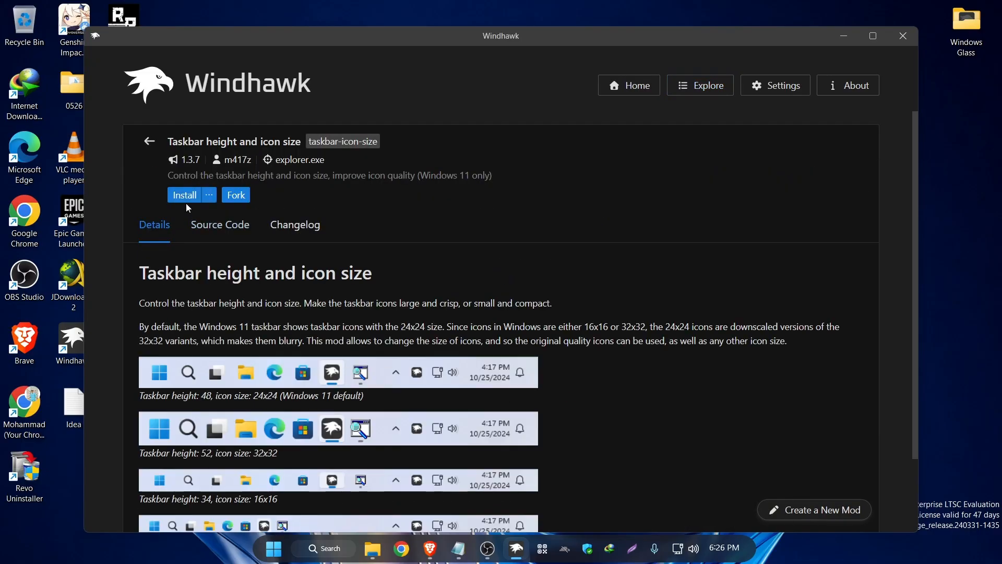
click(187, 197)
click(595, 398)
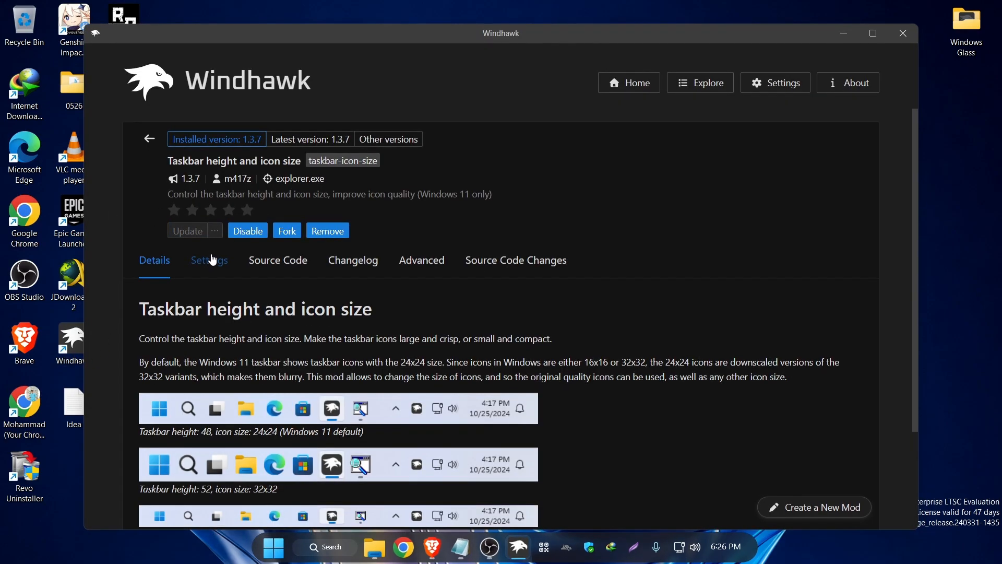
In the Taskbar height and icon size mod's settings, set the taskbar height to 60 and save.
click(212, 260)
scroll(177, 294, down, 1)
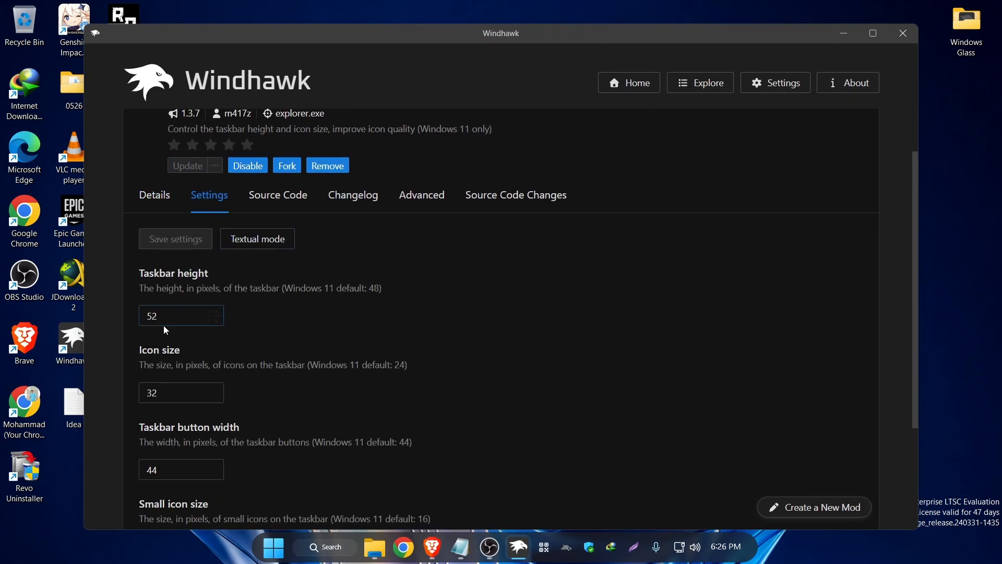
drag(163, 321, 154, 320)
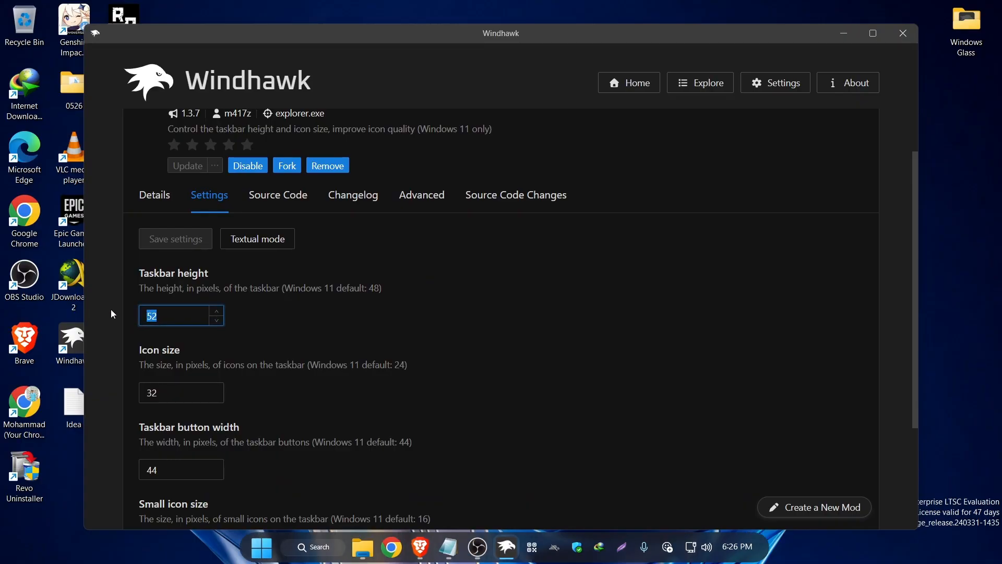
text(60)
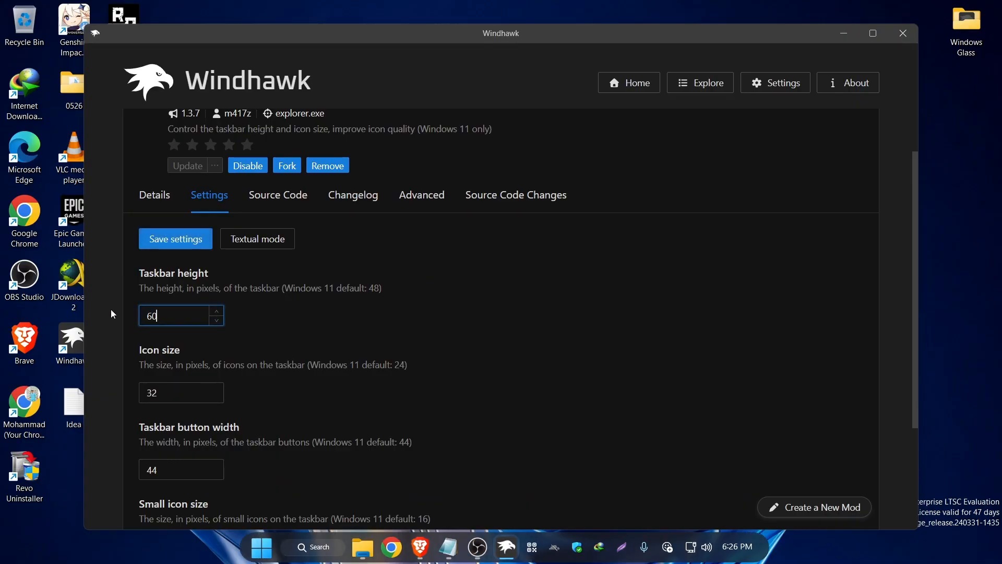
key(Return)
Set the taskbar icon size to 30, save, and look over the remaining button width and small icon options.
scroll(254, 388, down, 1)
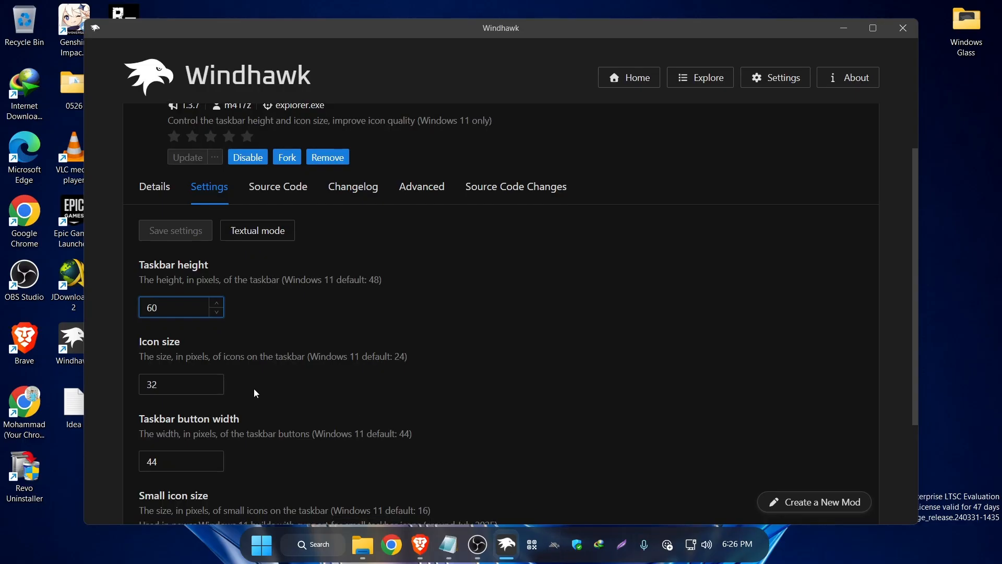
drag(161, 324, 138, 328)
text(30)
key(Return)
key(Tab)
scroll(190, 369, down, 2)
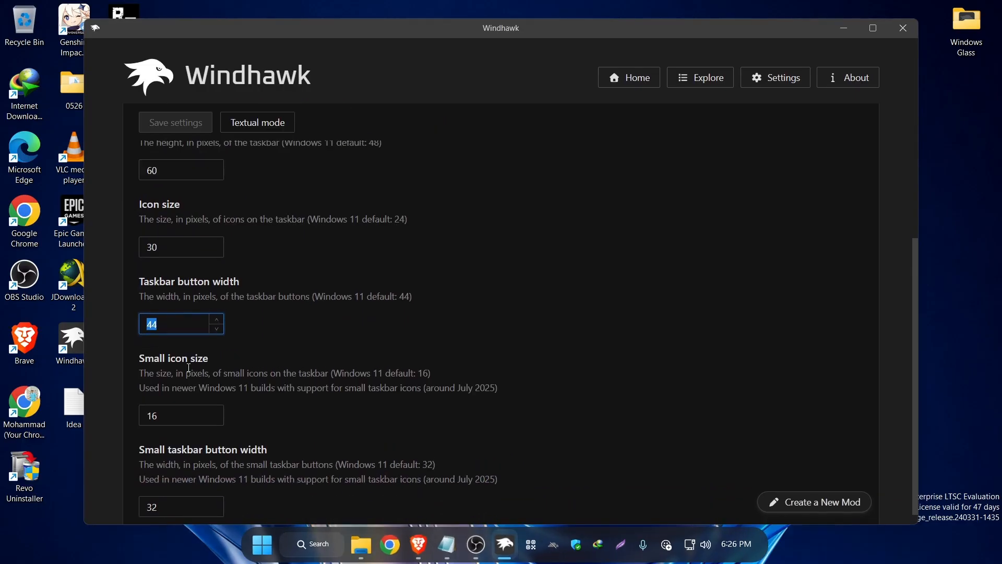
click(172, 491)
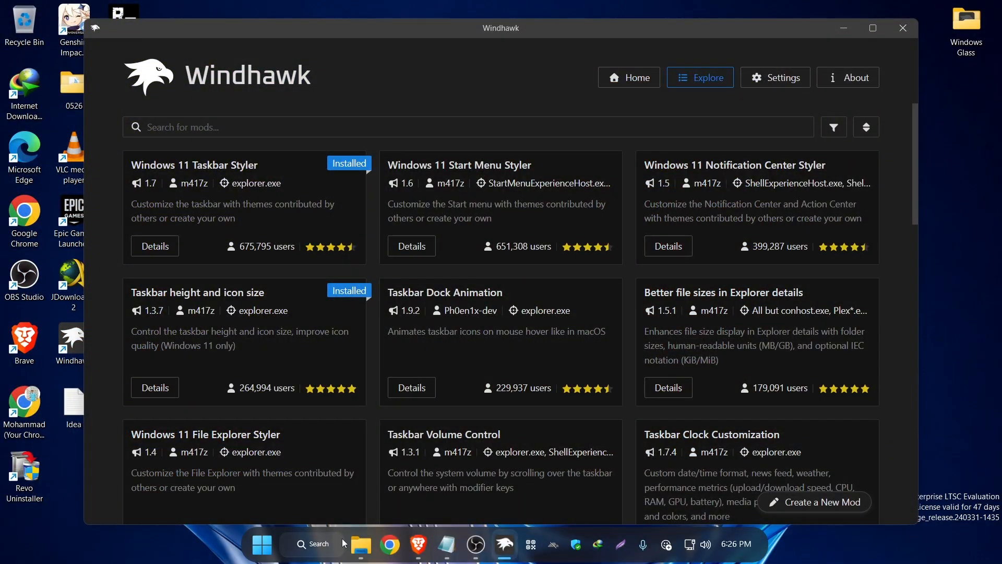
Go back to the mod list, open the Start menu to look over its current appearance, and close it.
click(262, 545)
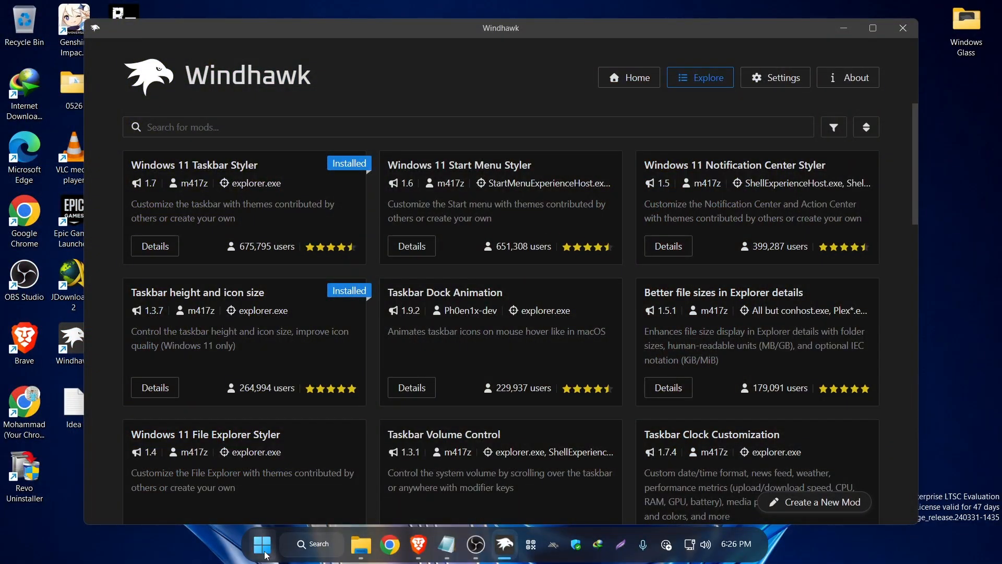
scroll(478, 277, down, 2)
scroll(596, 311, up, 2)
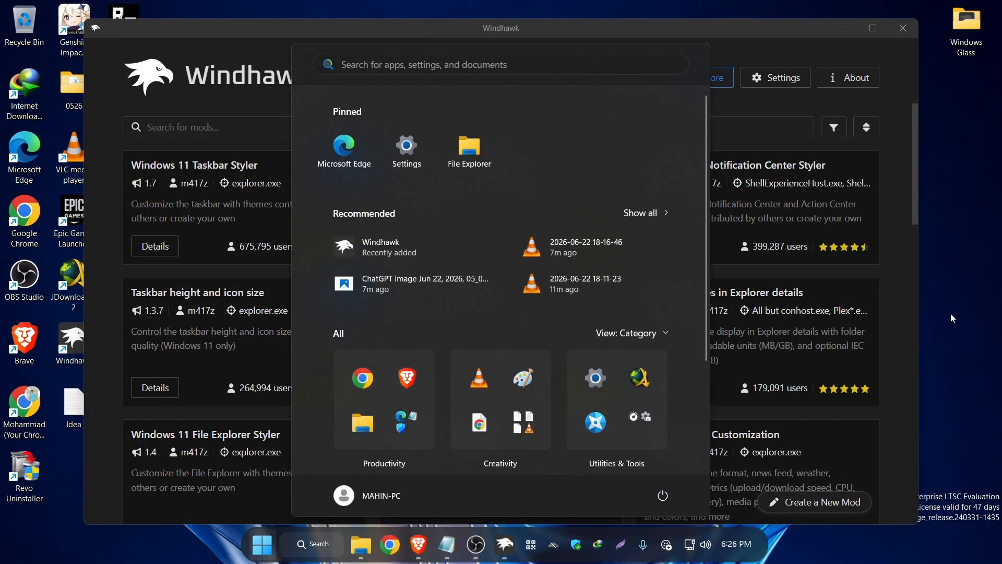
click(850, 280)
Install the Windows 11 Start Menu Styler mod, accepting the risk.
drag(388, 164, 514, 161)
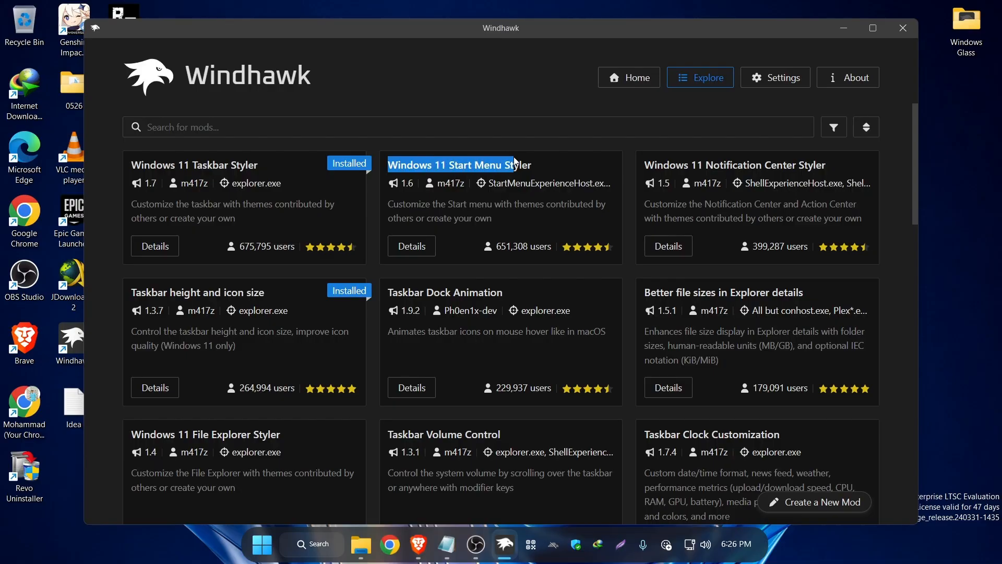
click(420, 253)
scroll(220, 284, down, 1)
click(185, 122)
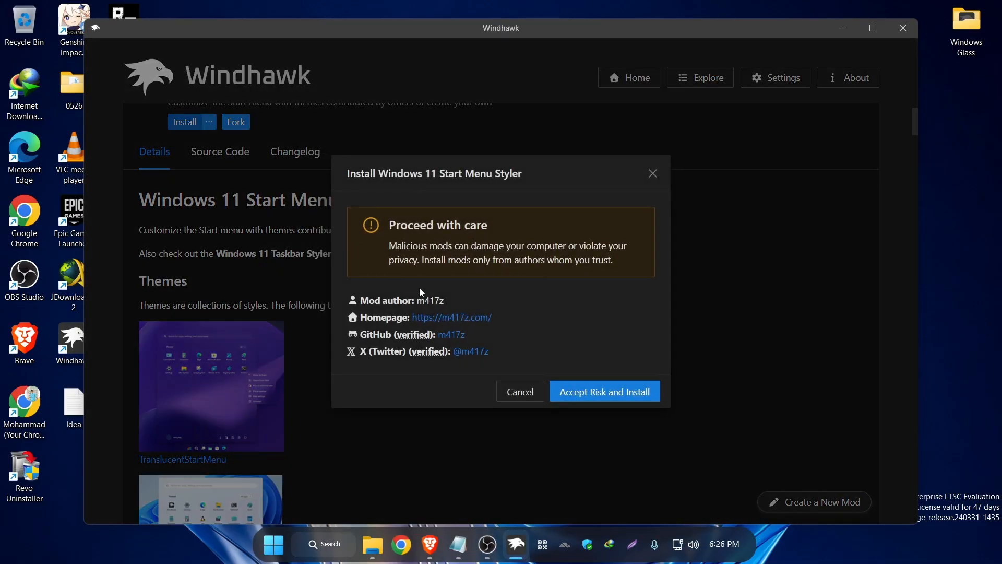
click(625, 390)
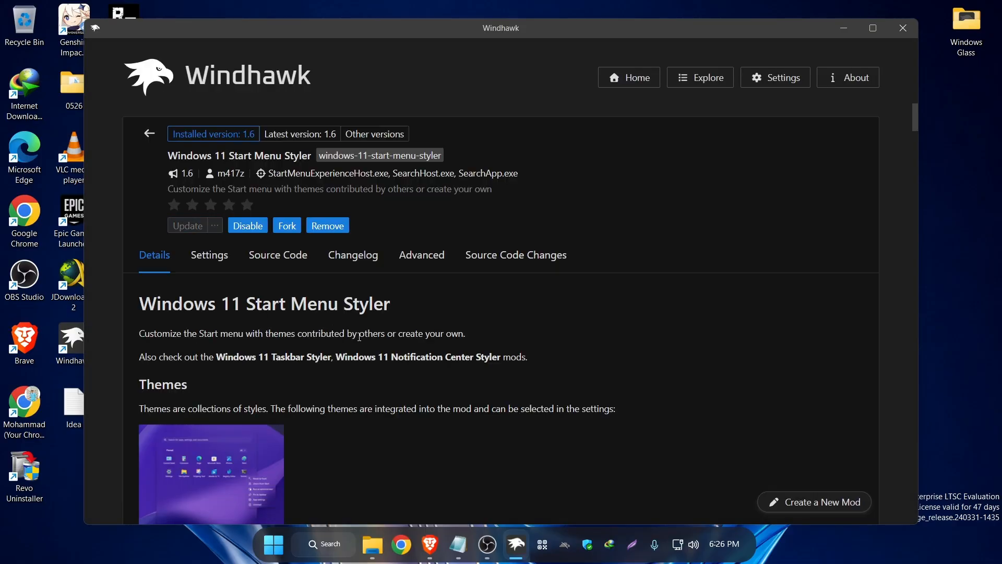
Set the Start Menu Styler theme to WindowGlass (for the redesigned Start menu) and save the settings.
click(203, 257)
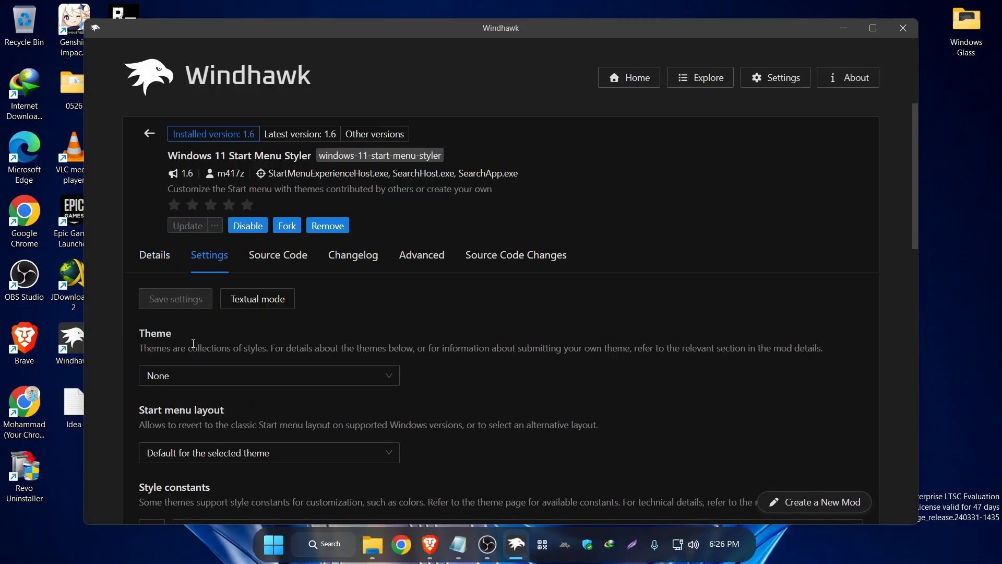
click(198, 380)
scroll(198, 251, down, 5)
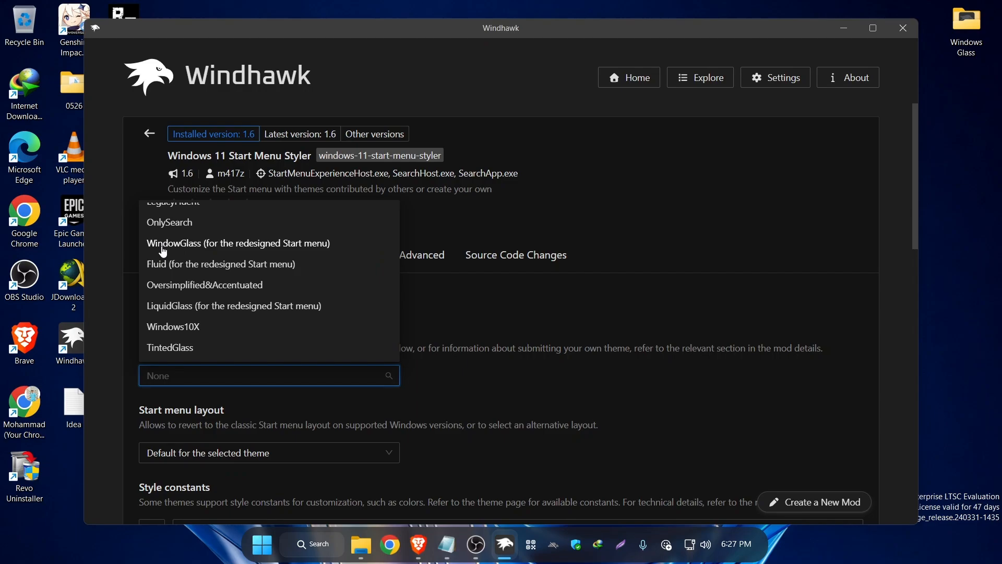
click(202, 245)
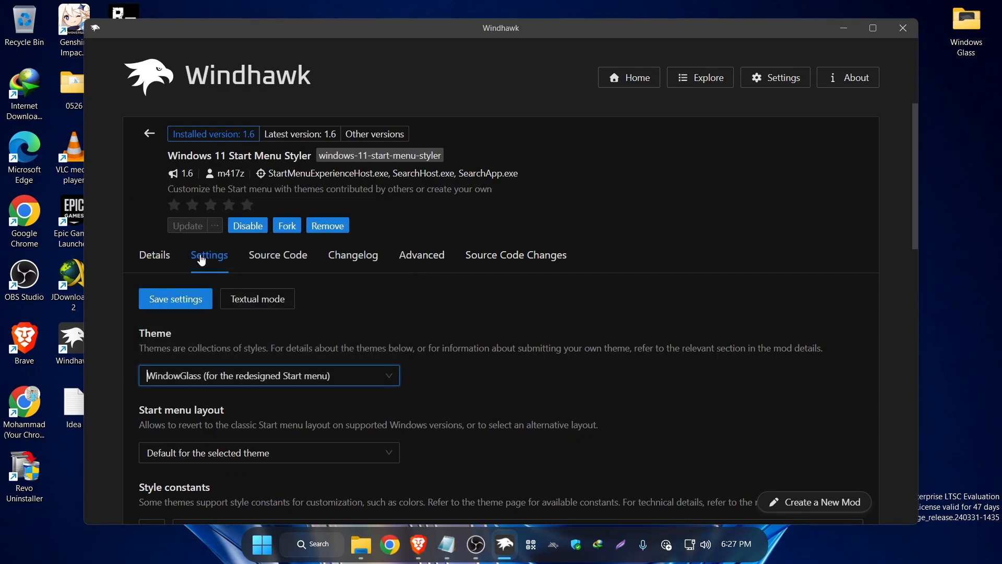
click(176, 307)
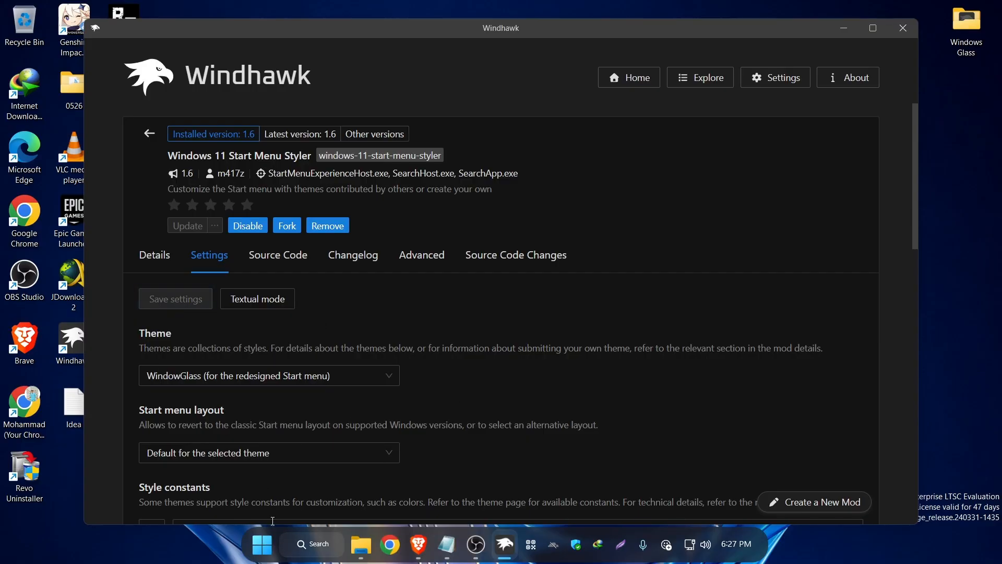
Open the Start menu and examine its restyled pinned, recommended and category sections.
click(262, 545)
scroll(515, 225, down, 5)
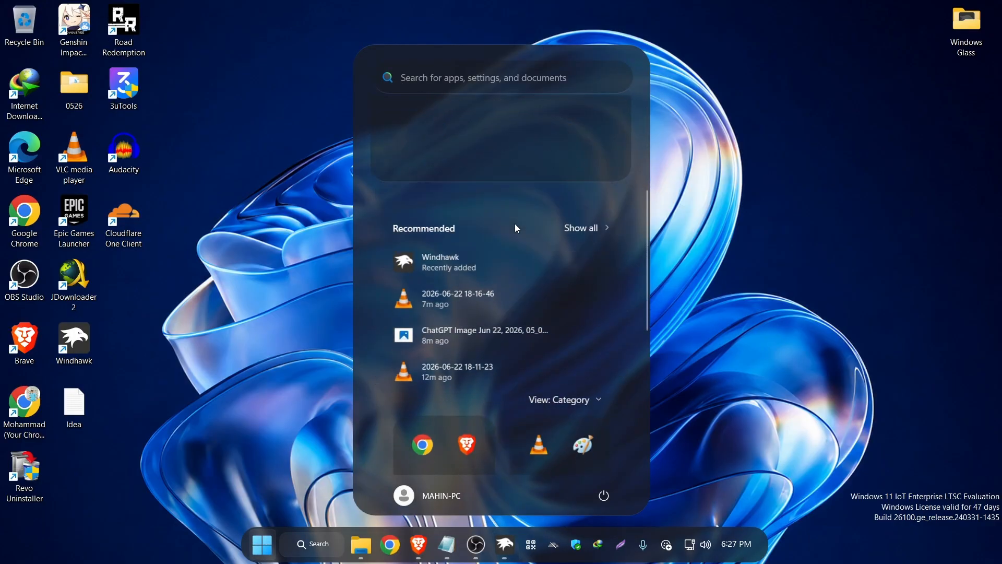
scroll(515, 224, up, 3)
scroll(518, 228, down, 2)
scroll(518, 228, up, 5)
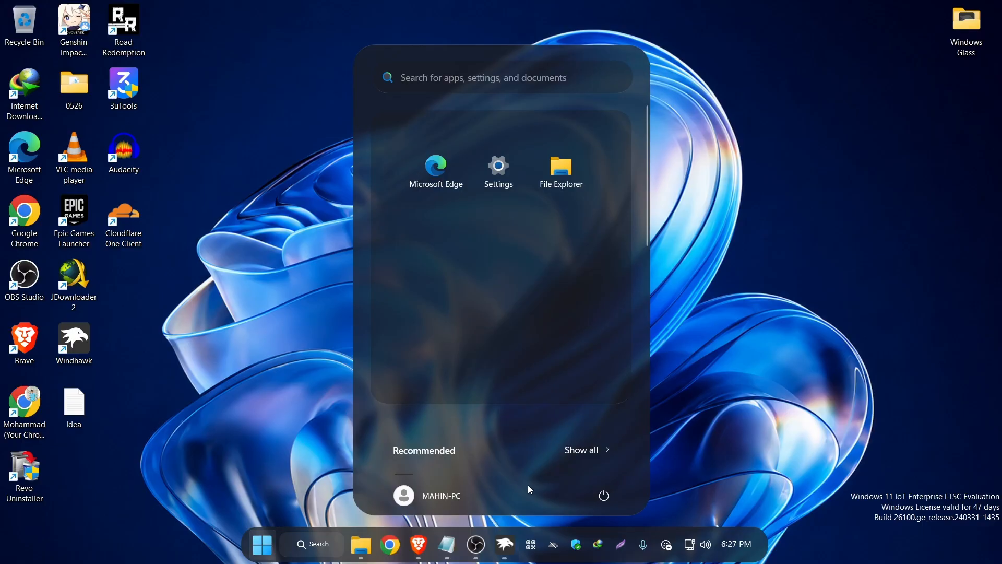
Return to Windhawk's mod list and install the Windows 11 Notification Center Styler mod, accepting the risk.
click(501, 553)
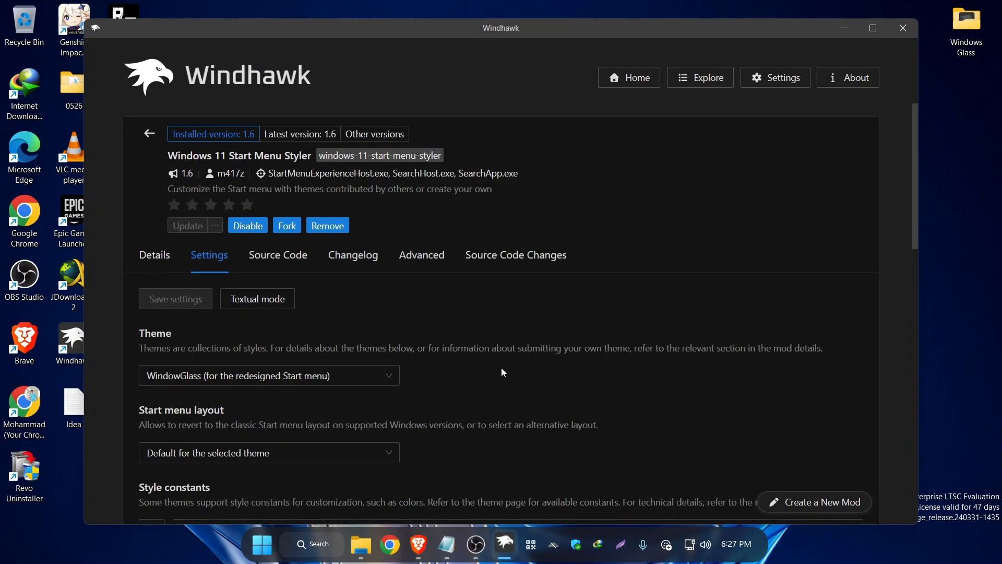
click(149, 137)
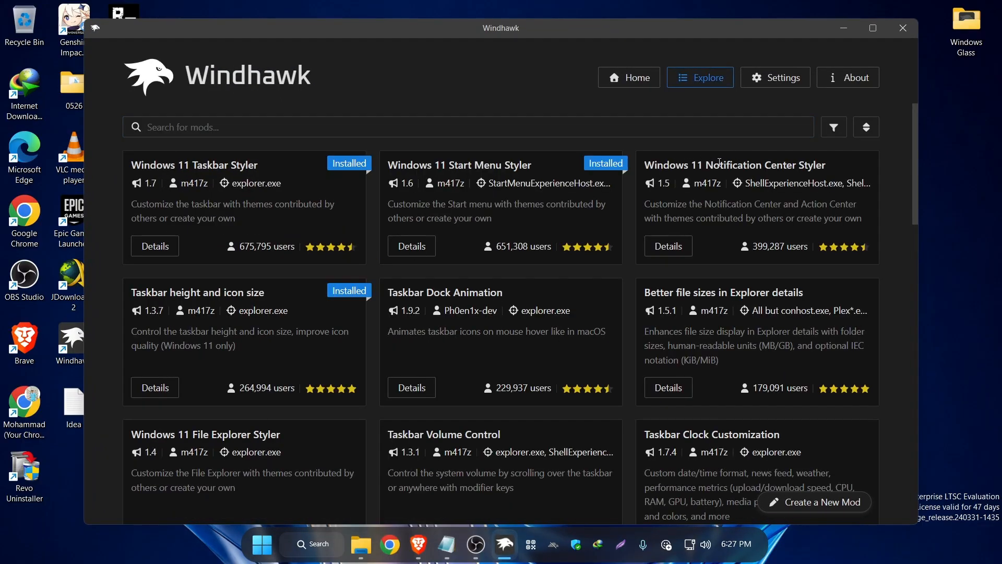
click(677, 256)
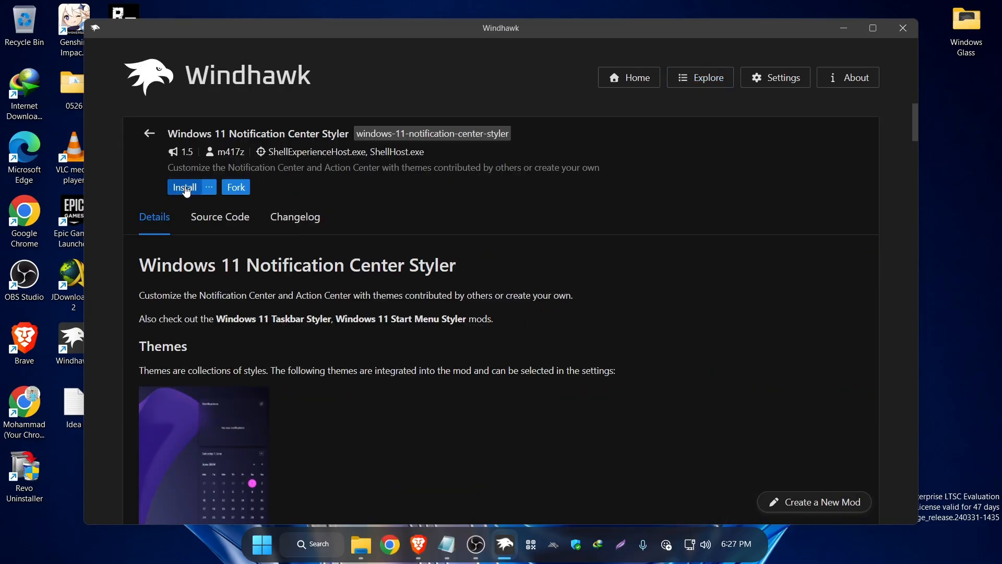
click(186, 188)
click(590, 395)
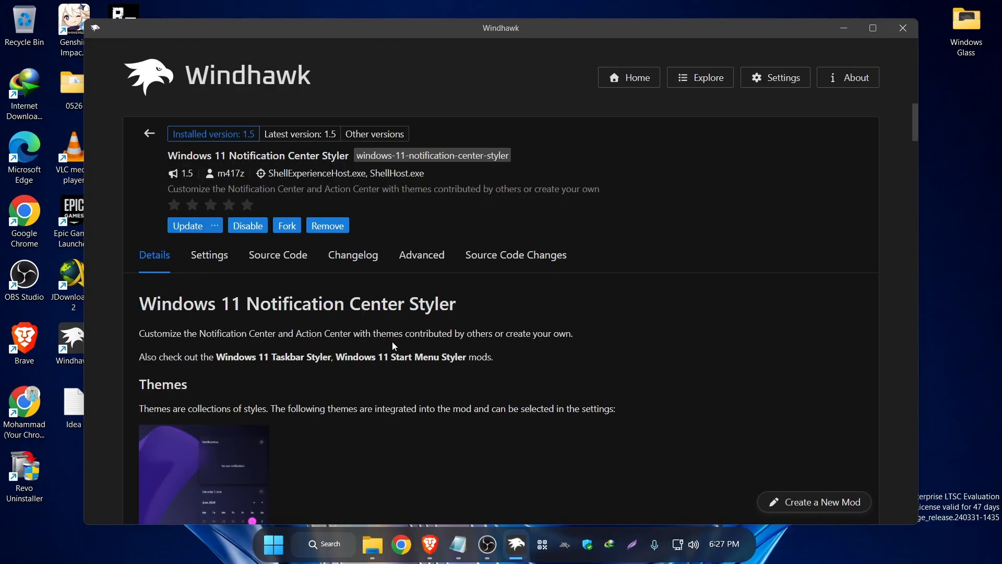
Set the Notification Center Styler theme to WindowGlass and save the settings.
click(206, 258)
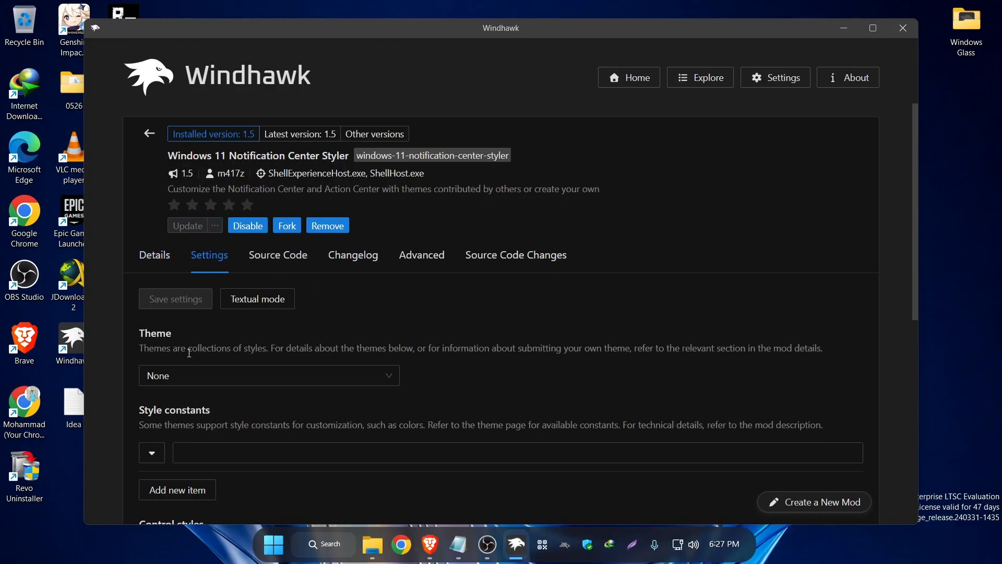
click(191, 375)
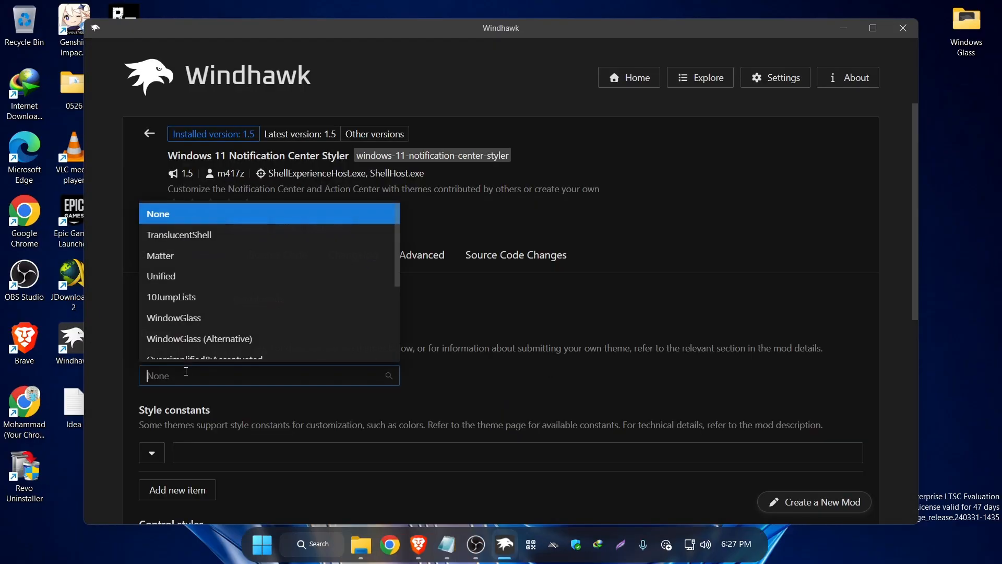
click(209, 315)
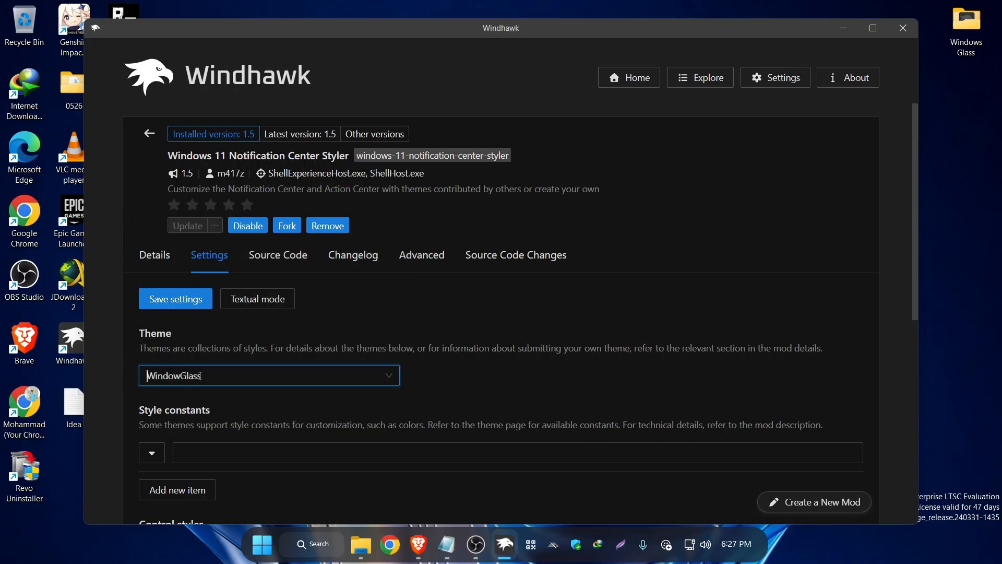
click(178, 308)
Examine the restyled notification center with its calendar and the quick settings, moving the Windhawk window out of the way.
click(726, 554)
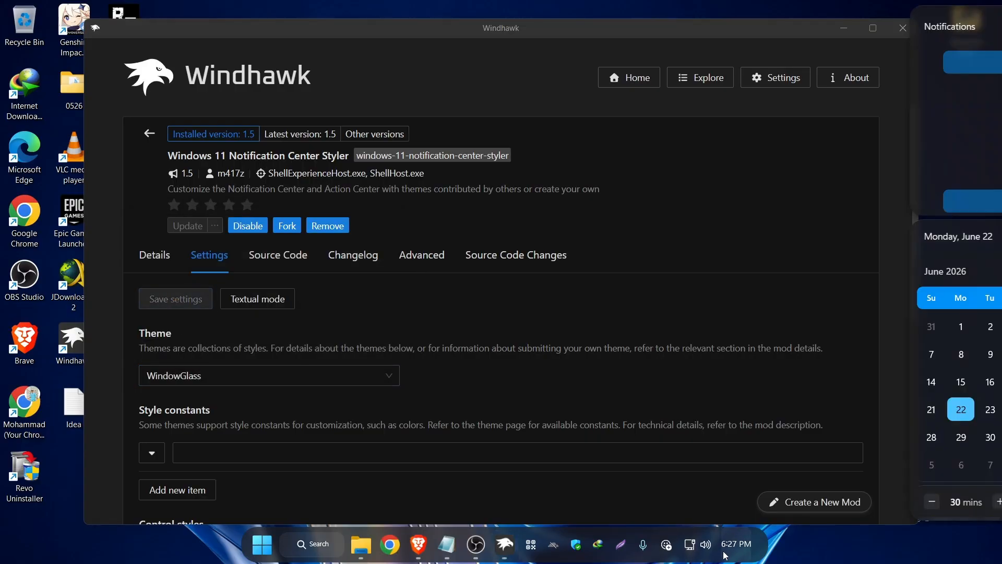
scroll(882, 334, down, 1)
drag(377, 214, 249, 310)
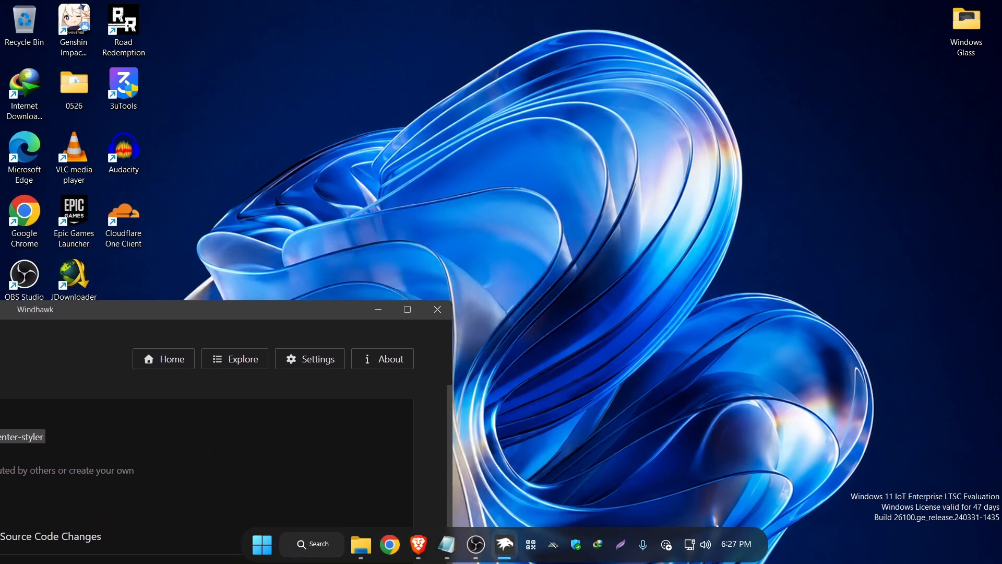
click(698, 544)
scroll(853, 372, down, 1)
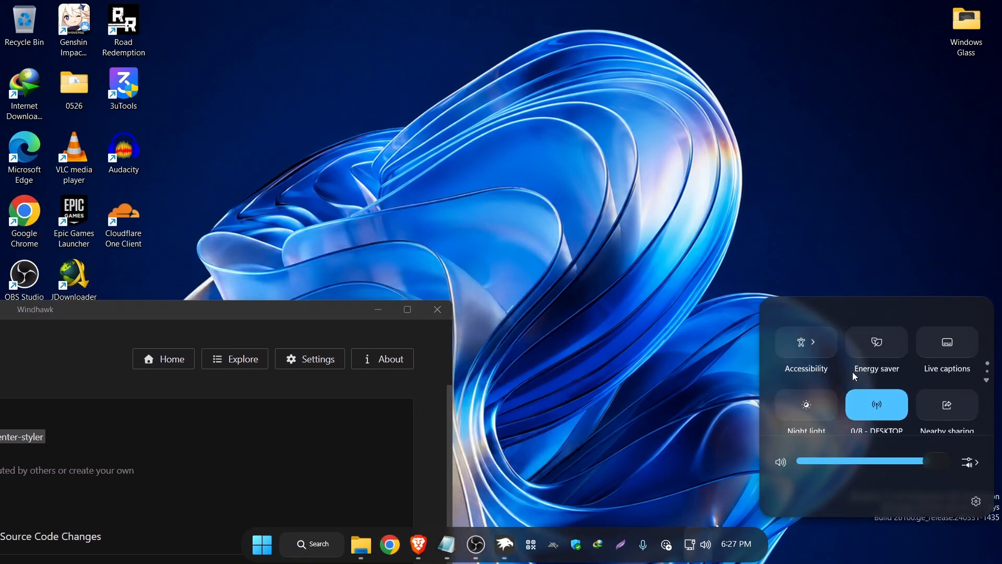